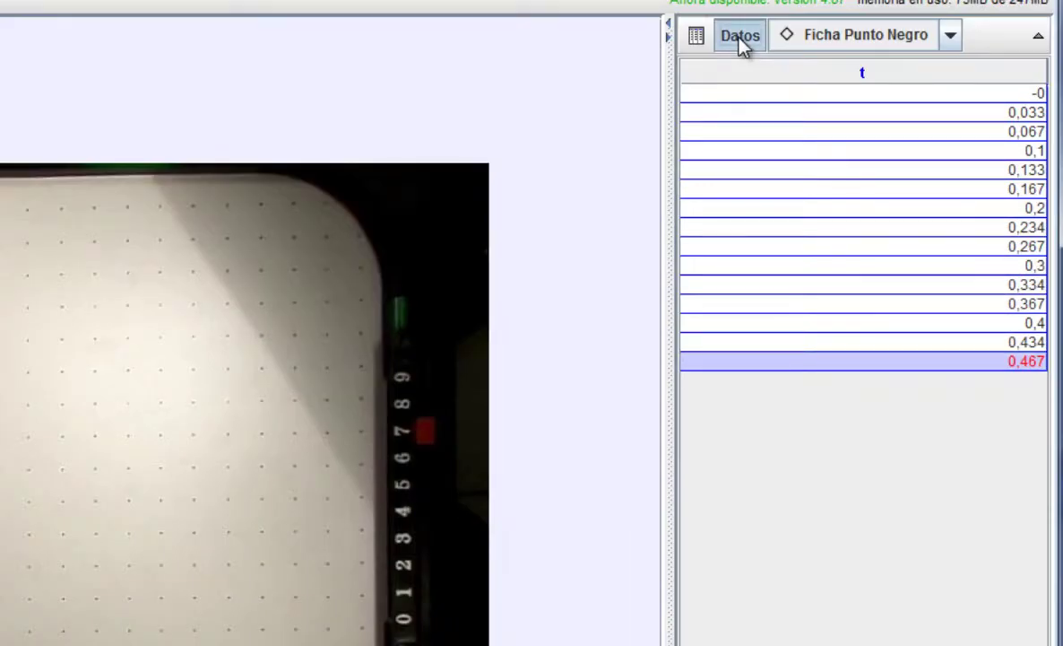
# Add the frame, x and y columns to the Ficha Punto Negro data table
pyautogui.click(722, 170)
pyautogui.moveTo(627, 390); pyautogui.dragTo(723, 401)
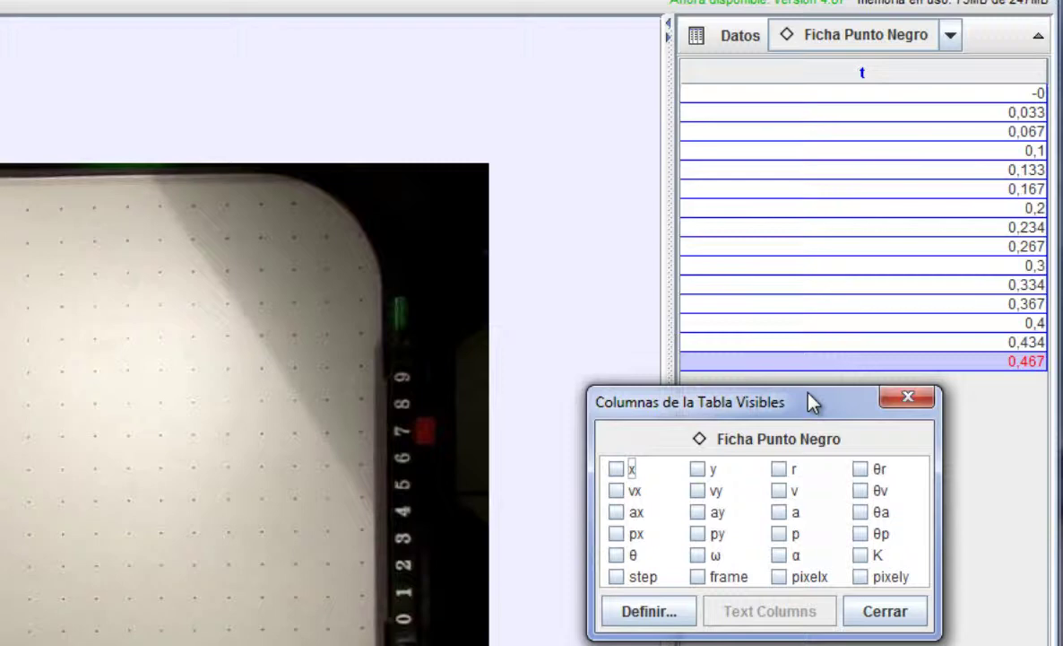
pyautogui.click(699, 578)
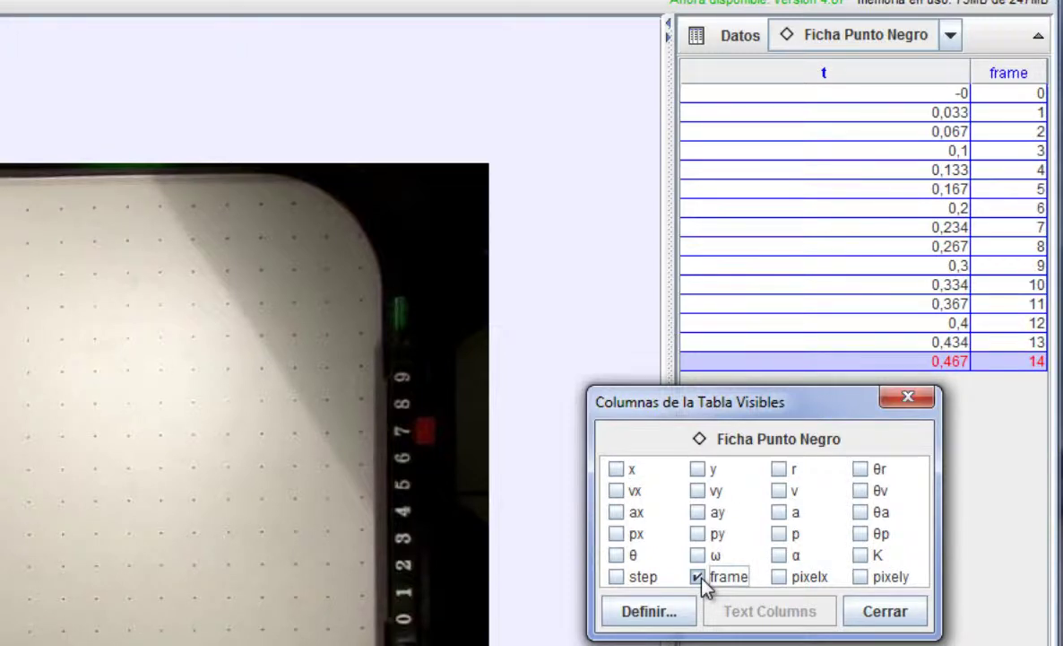
pyautogui.click(623, 473)
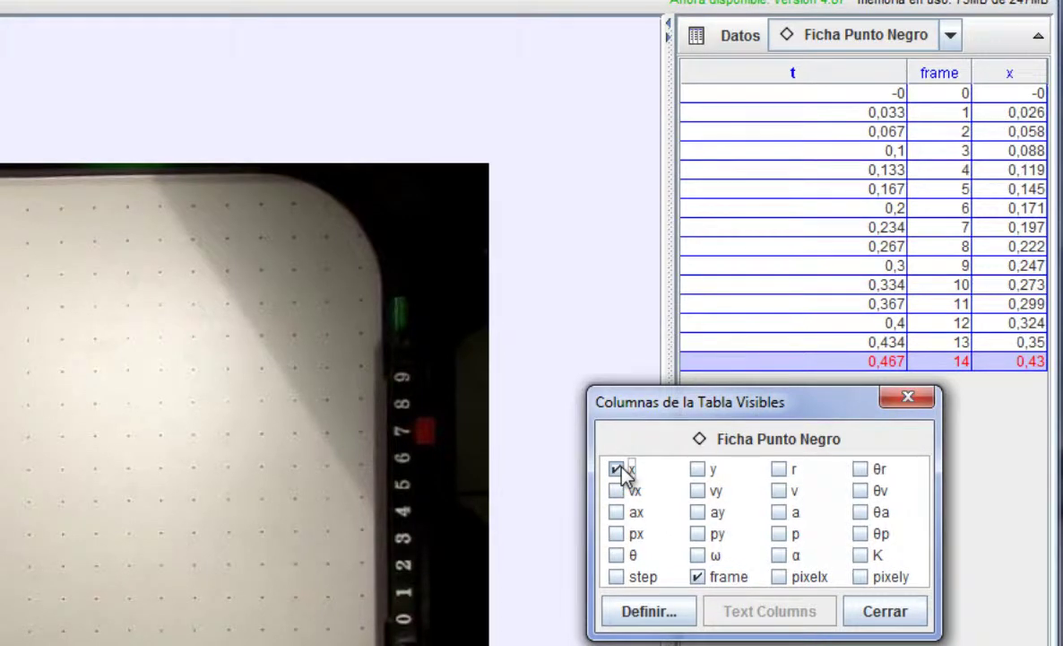
pyautogui.click(700, 470)
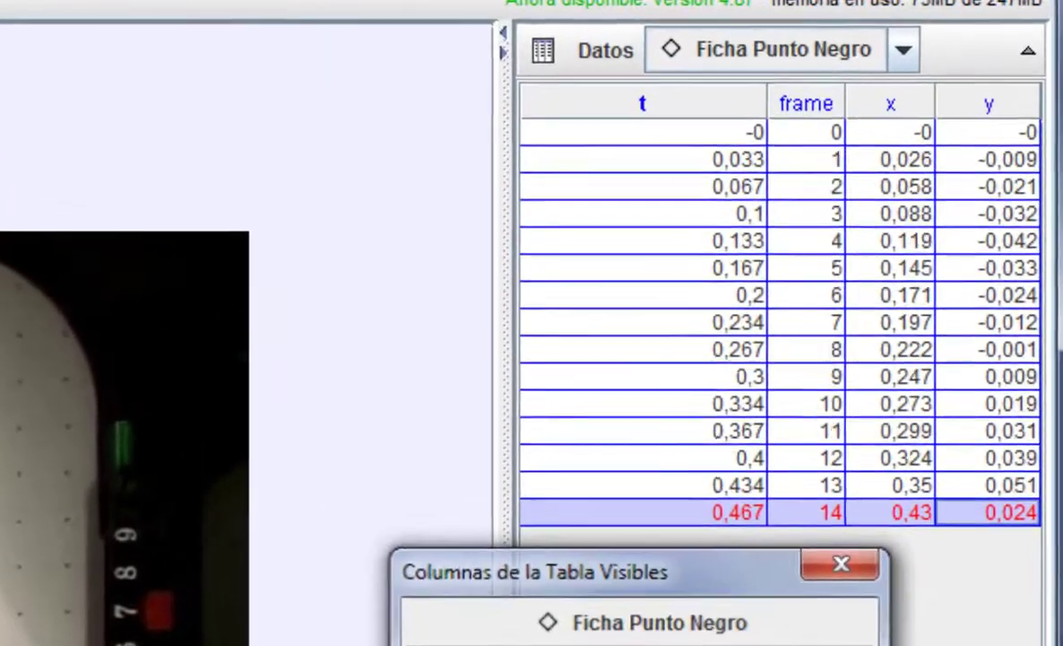
pyautogui.click(708, 639)
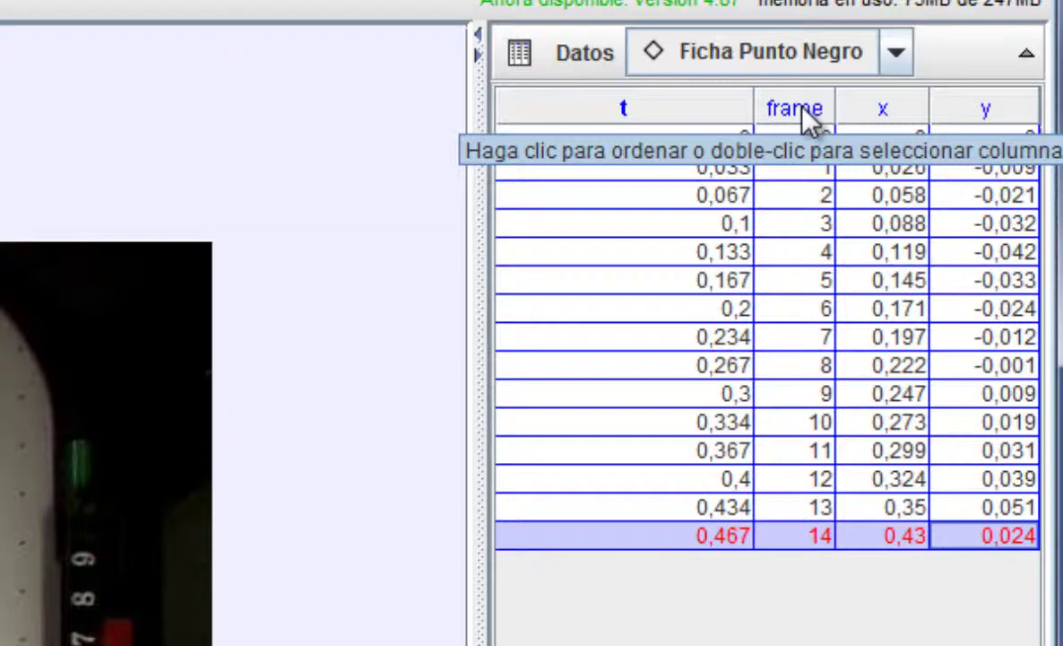
# Move the frame column ahead of t in the Ficha Punto Negro table and narrow the t column
pyautogui.moveTo(811, 121); pyautogui.dragTo(548, 124)
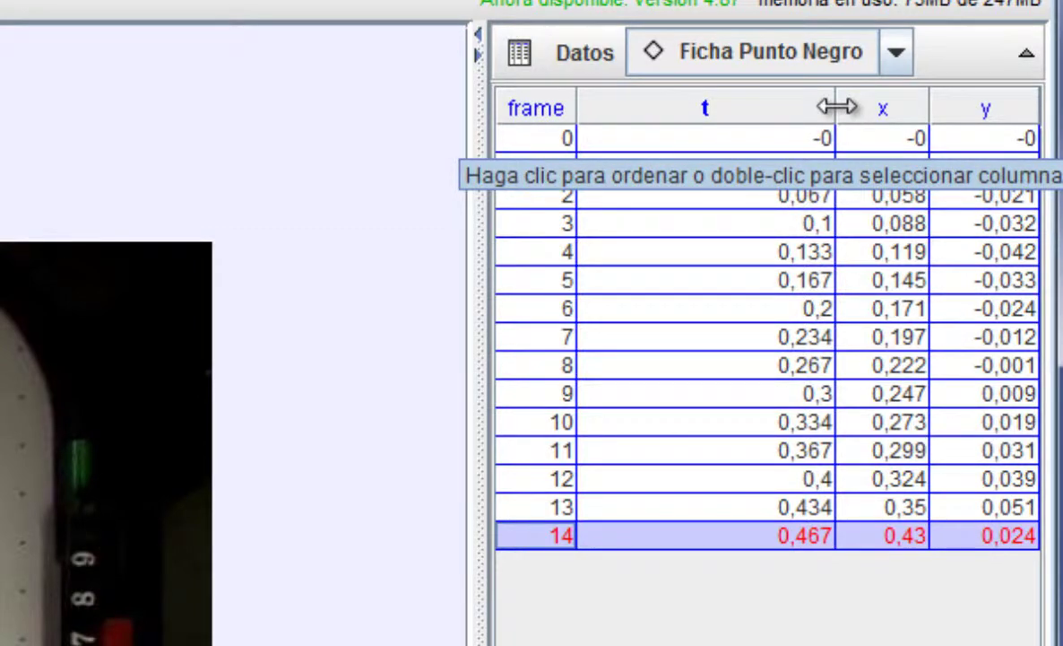
pyautogui.moveTo(837, 106); pyautogui.dragTo(733, 111)
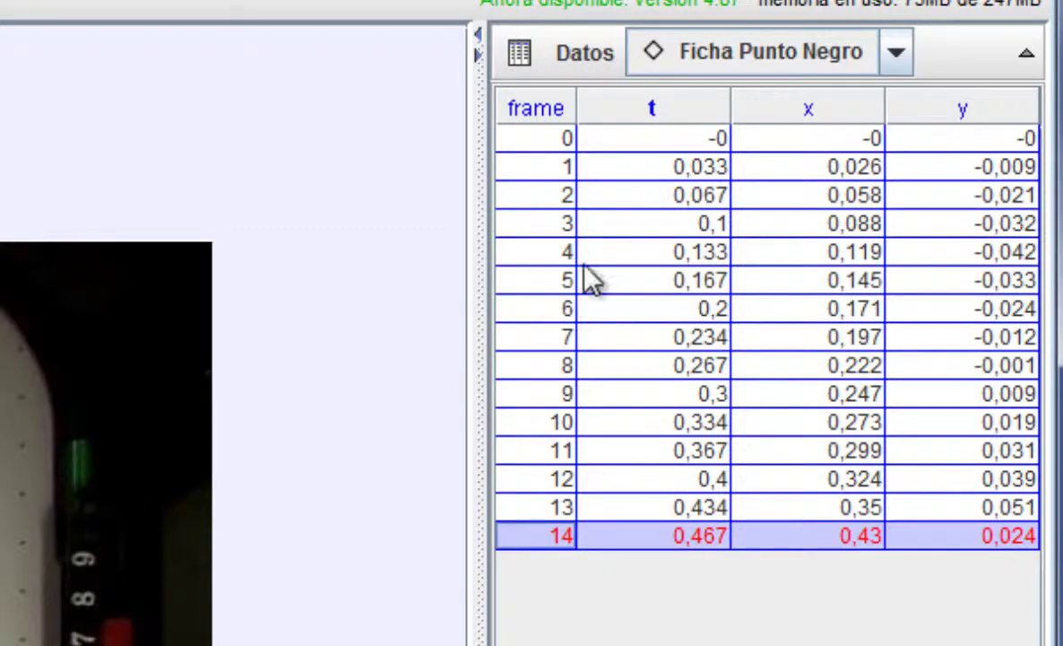
pyautogui.click(701, 538)
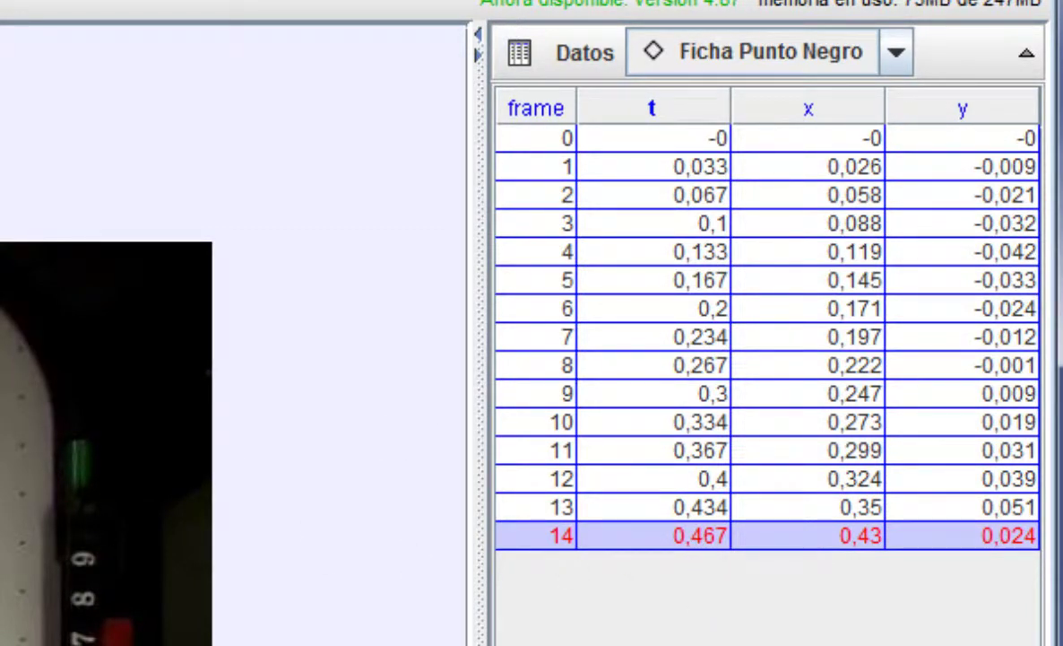
pyautogui.click(550, 535)
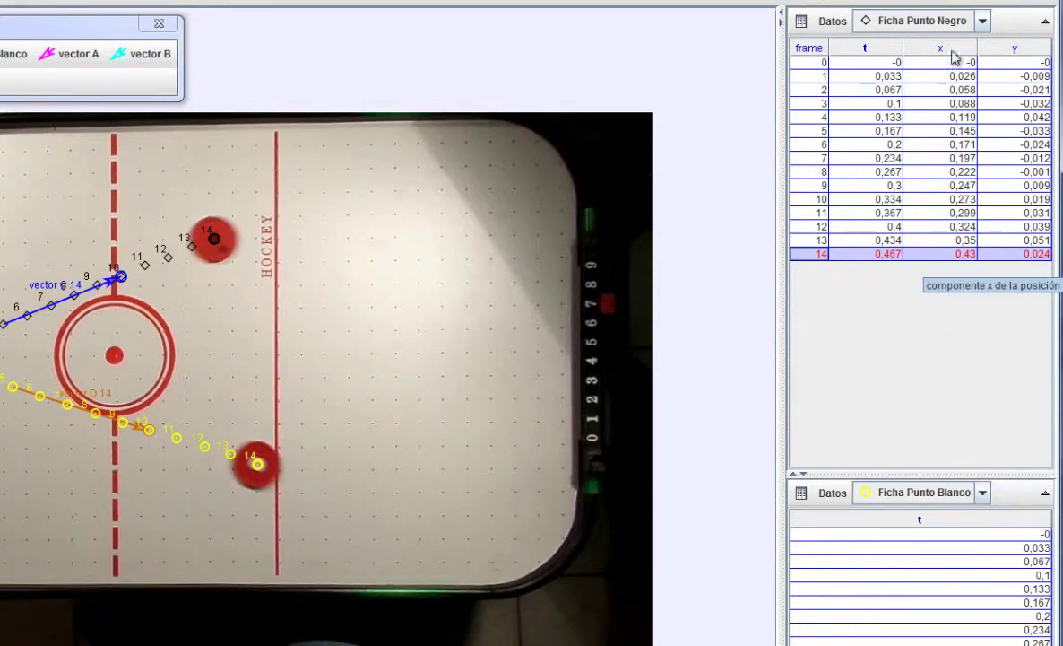
pyautogui.click(982, 24)
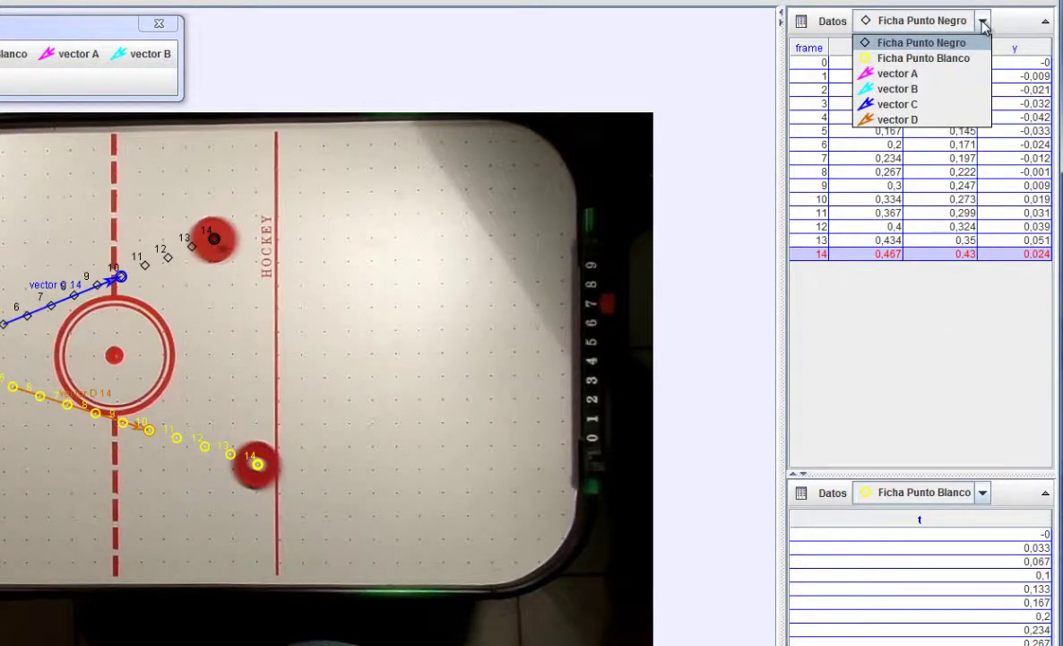
pyautogui.click(983, 24)
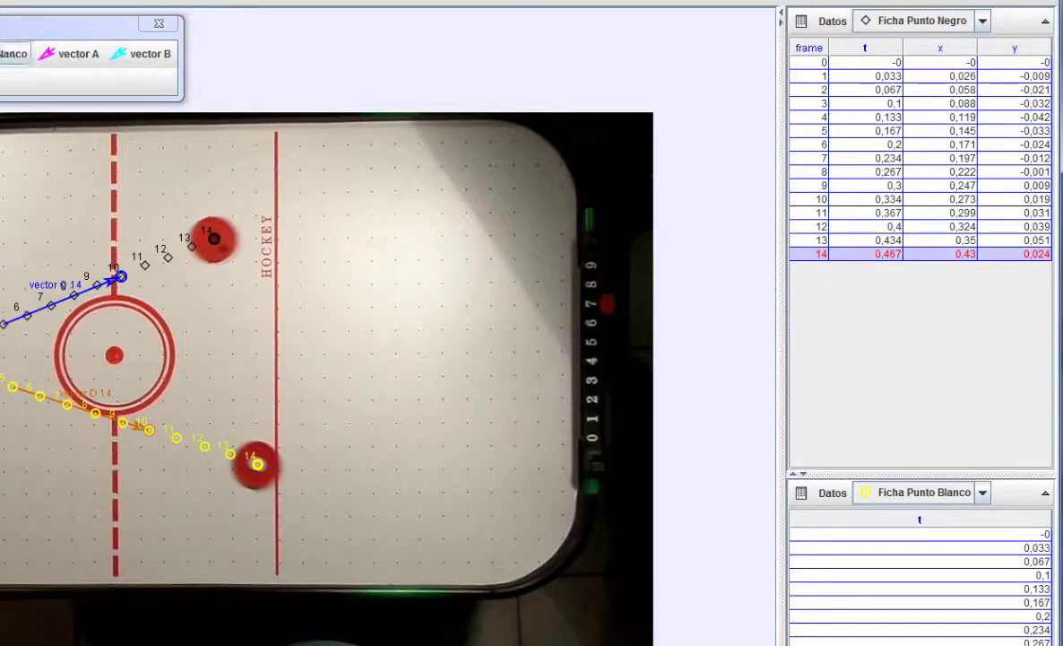
pyautogui.click(914, 22)
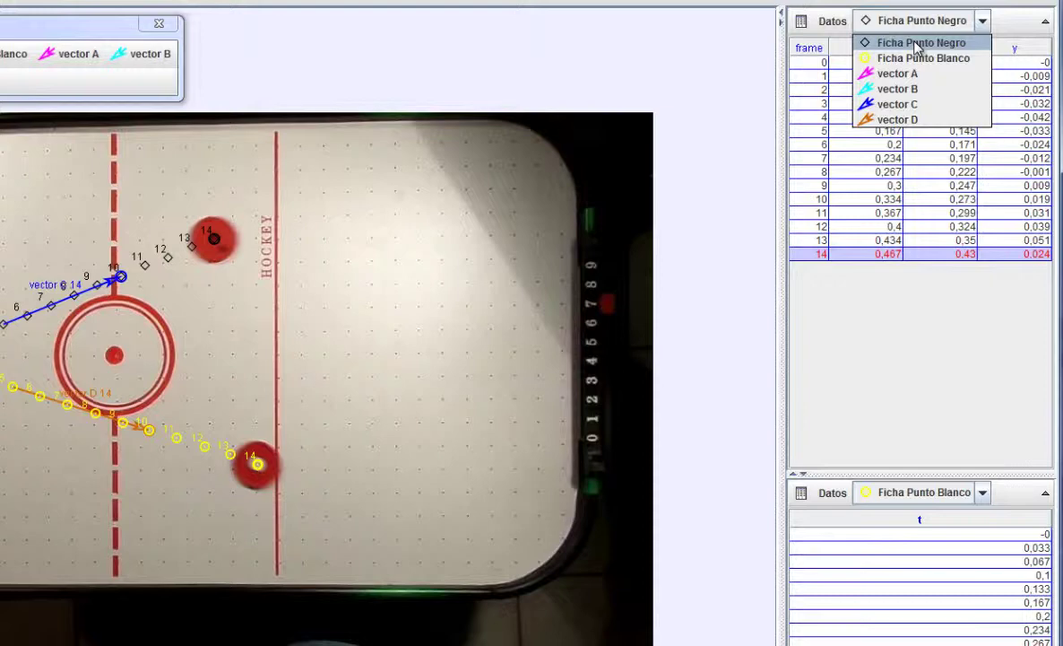
pyautogui.click(918, 45)
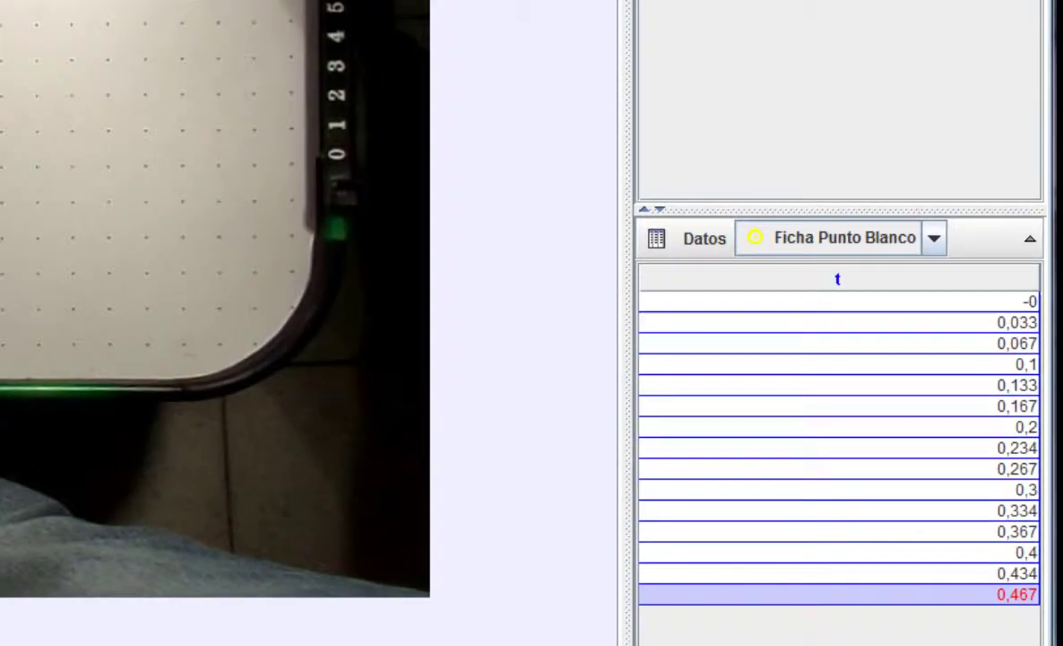
# Add the x, y and frame columns to the Ficha Punto Blanco data table
pyautogui.click(596, 94)
pyautogui.moveTo(1004, 113); pyautogui.dragTo(784, 35)
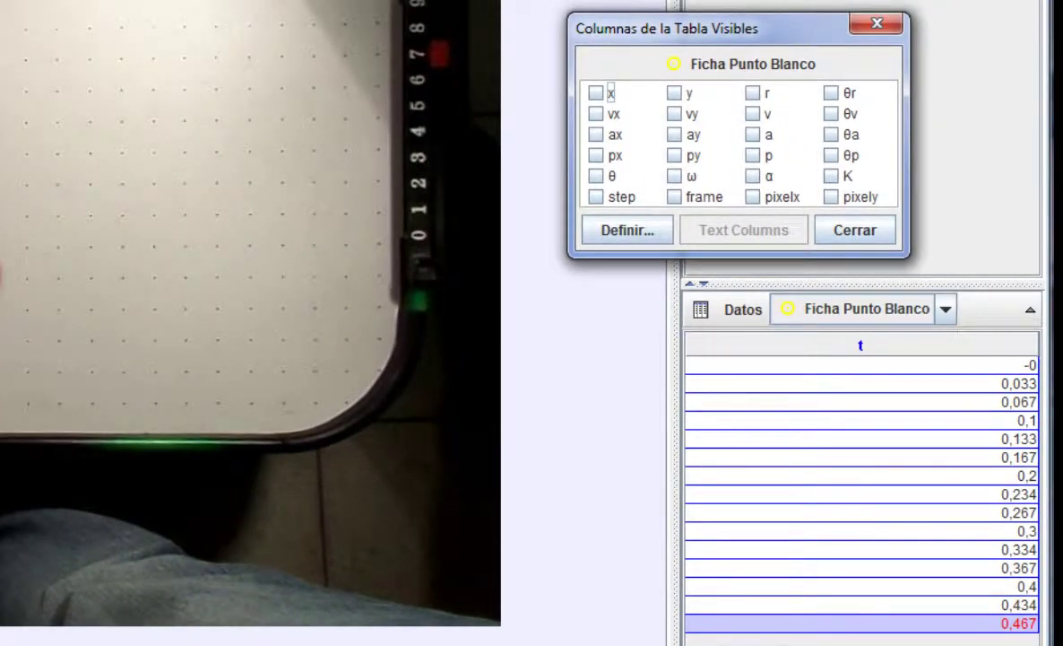
pyautogui.click(596, 94)
pyautogui.click(674, 93)
pyautogui.click(675, 196)
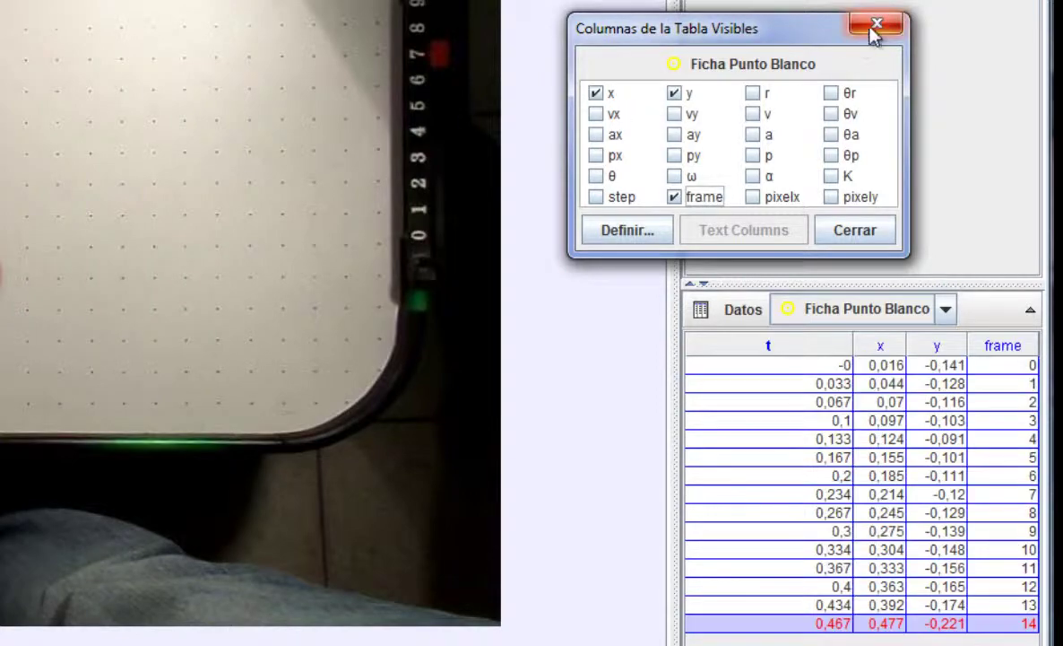
pyautogui.click(855, 231)
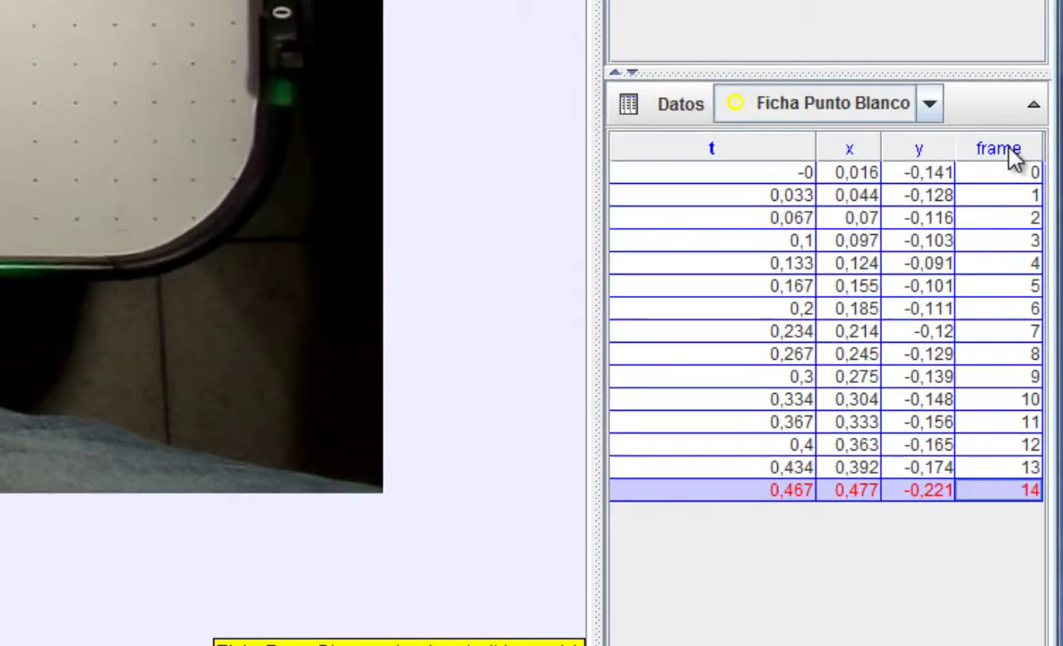
# Move the frame column ahead of t in the Ficha Punto Blanco table and narrow the t column
pyautogui.moveTo(1016, 158); pyautogui.dragTo(672, 139)
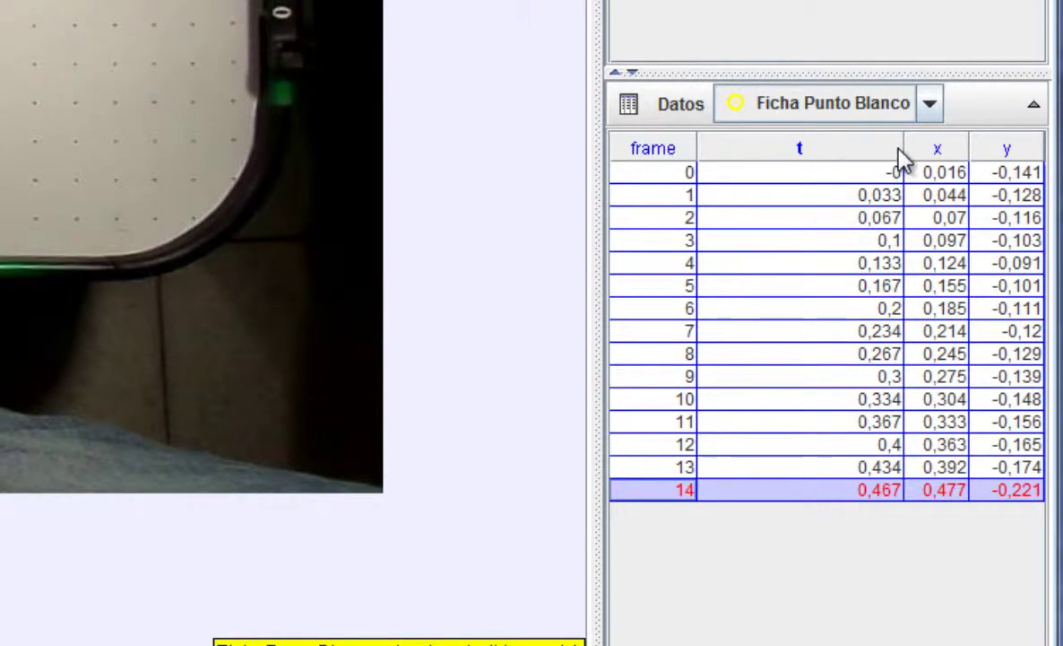
pyautogui.moveTo(904, 143); pyautogui.dragTo(831, 145)
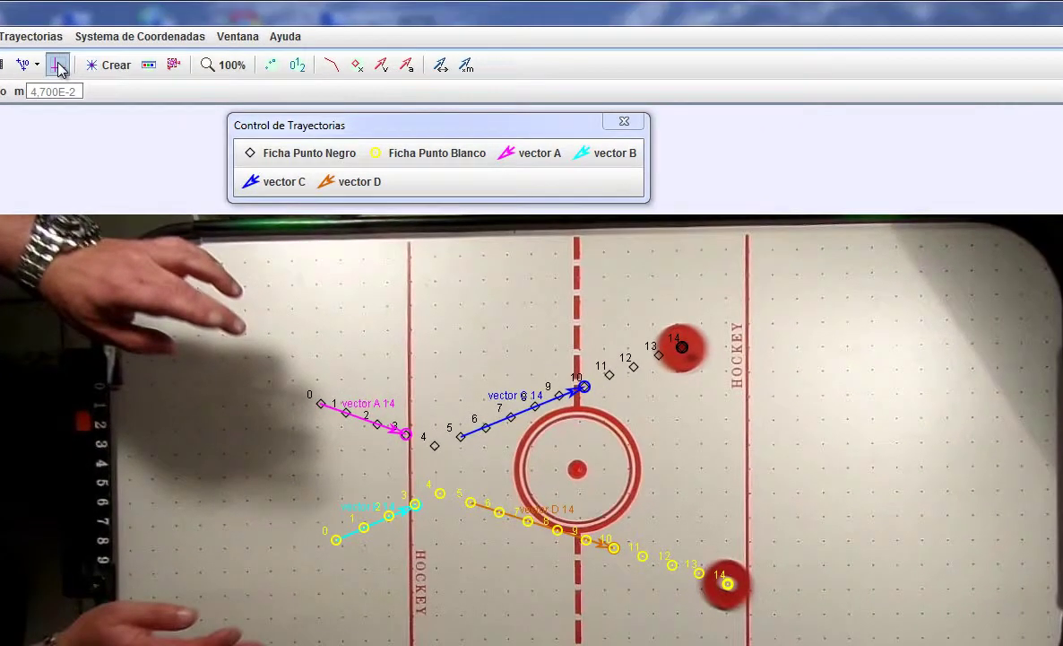
# Show the coordinate axes and place their origin precisely on the step 0 mark of Ficha Punto Negro, at pixel position 362.50, 211.50
pyautogui.click(222, 139)
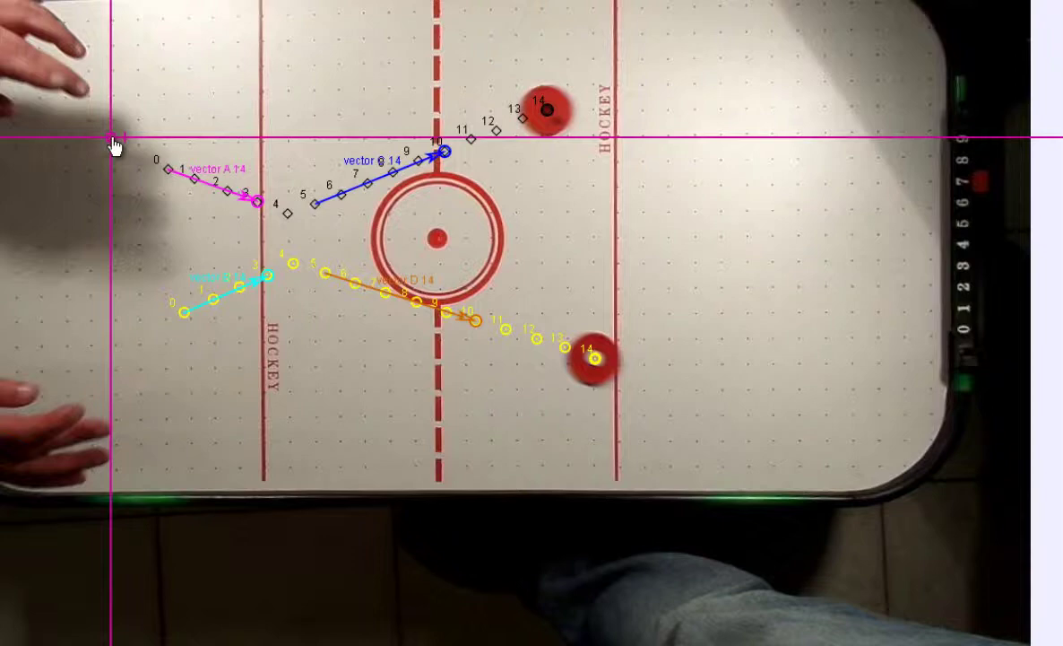
pyautogui.moveTo(114, 146); pyautogui.dragTo(170, 178)
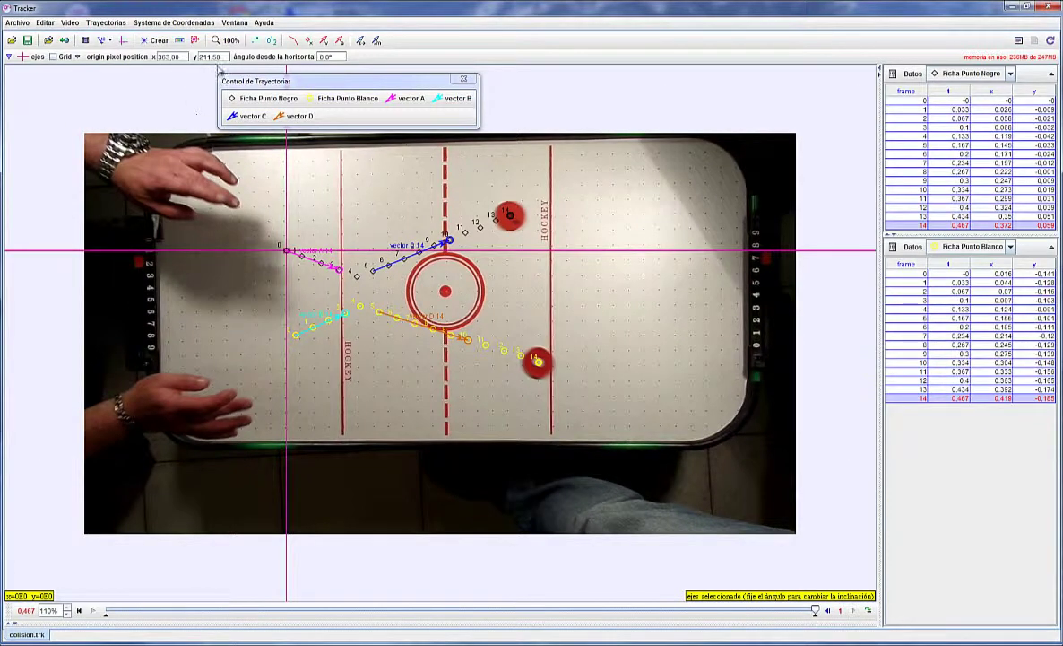
pyautogui.click(226, 40)
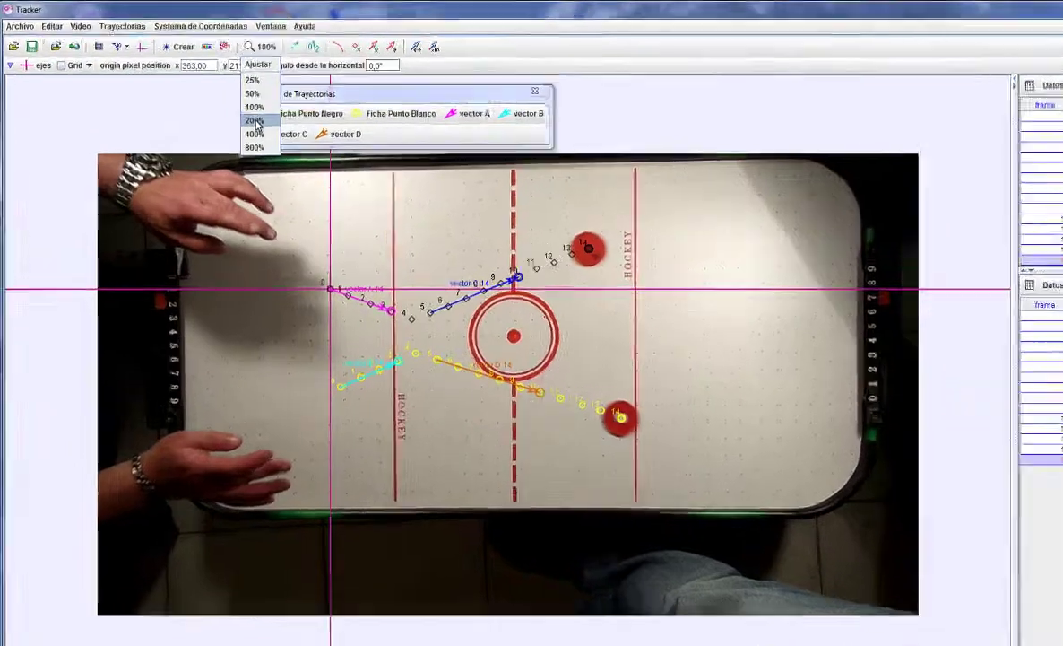
pyautogui.click(254, 120)
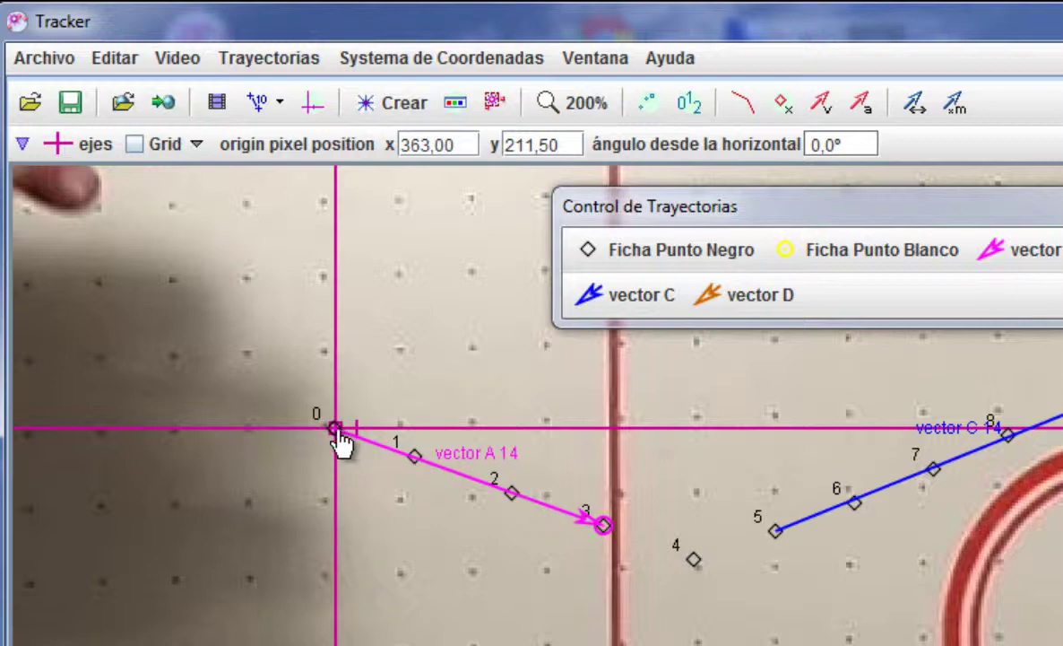
pyautogui.moveTo(339, 441); pyautogui.dragTo(338, 442)
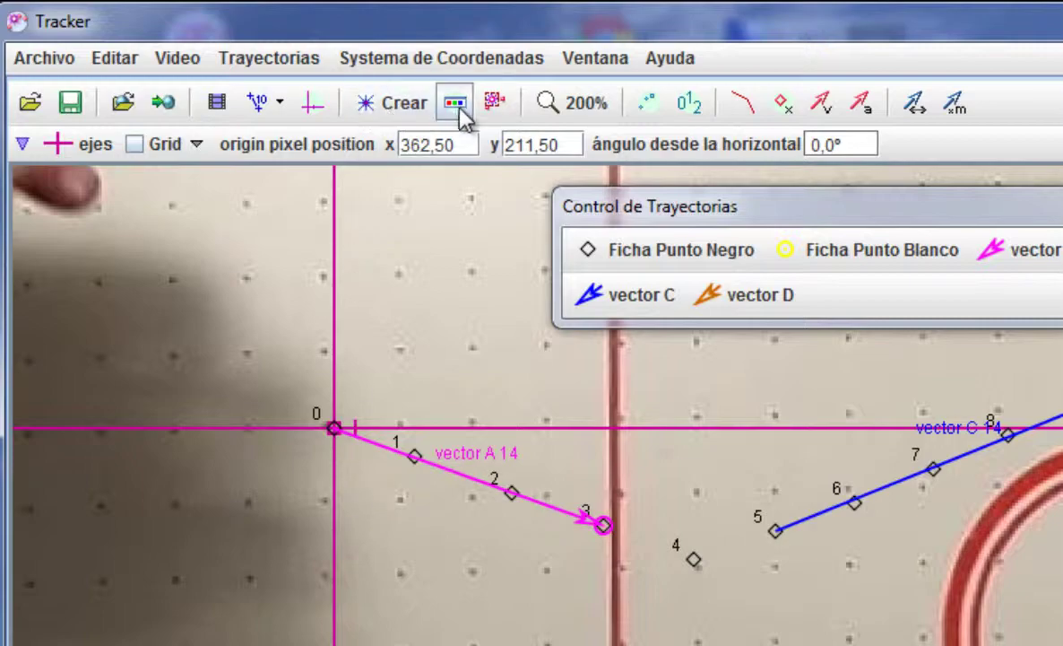
pyautogui.click(493, 109)
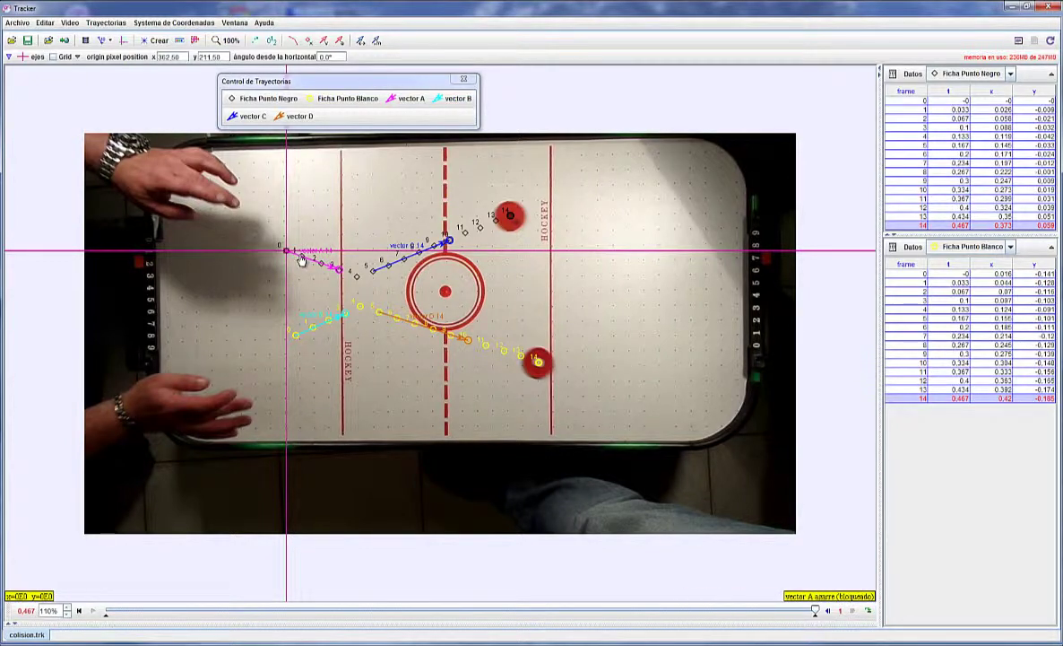
pyautogui.click(287, 250)
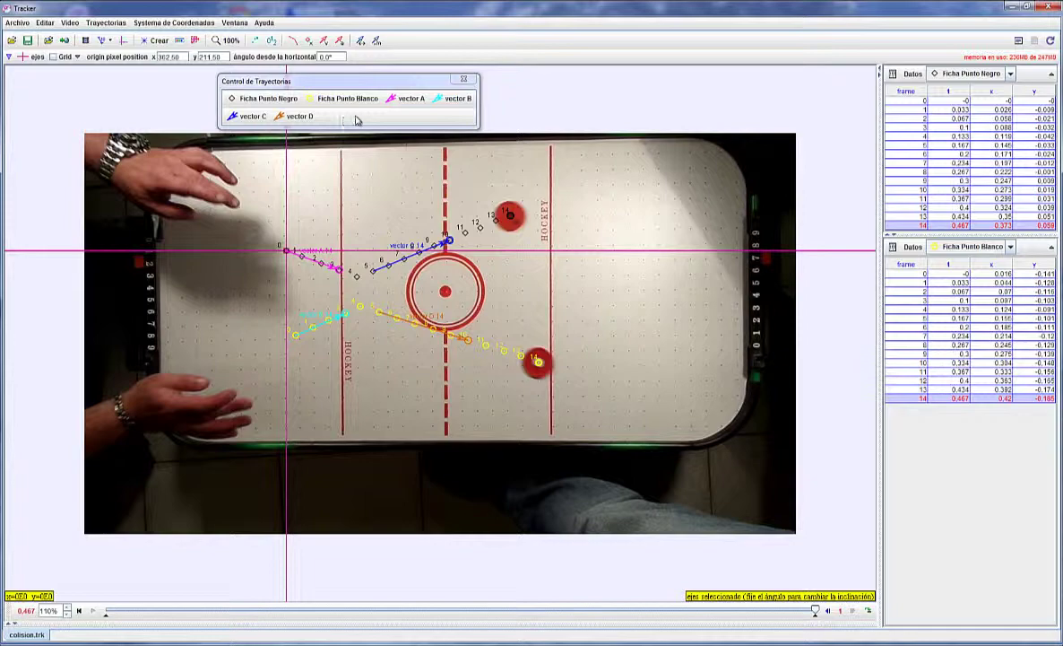
# Turn off the Bloqueado lock on the Ficha Punto Negro track
pyautogui.click(262, 100)
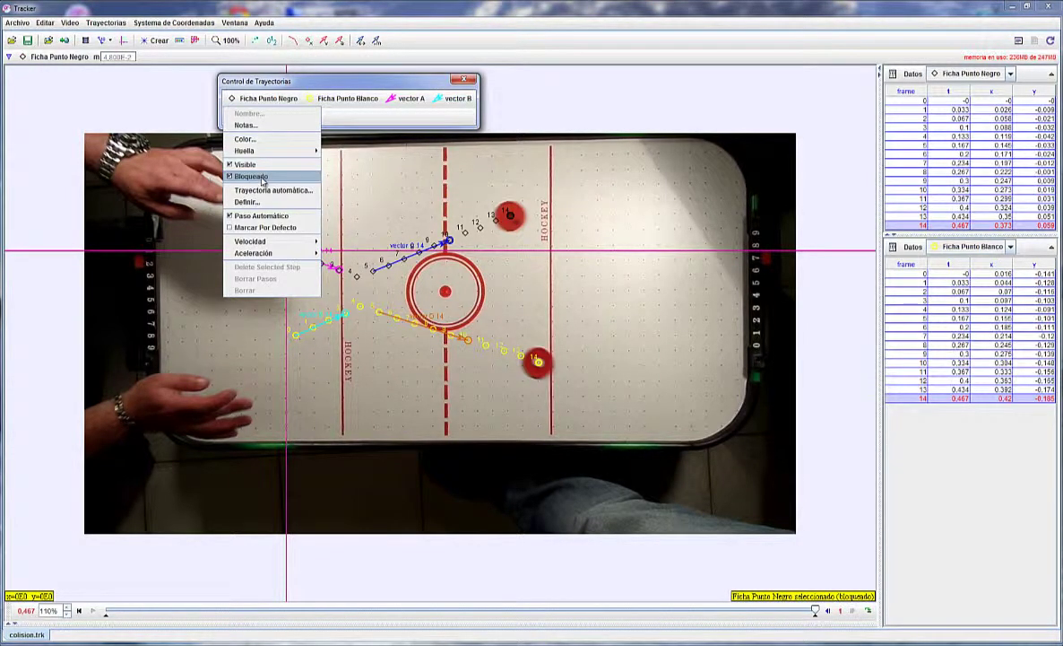
pyautogui.click(261, 177)
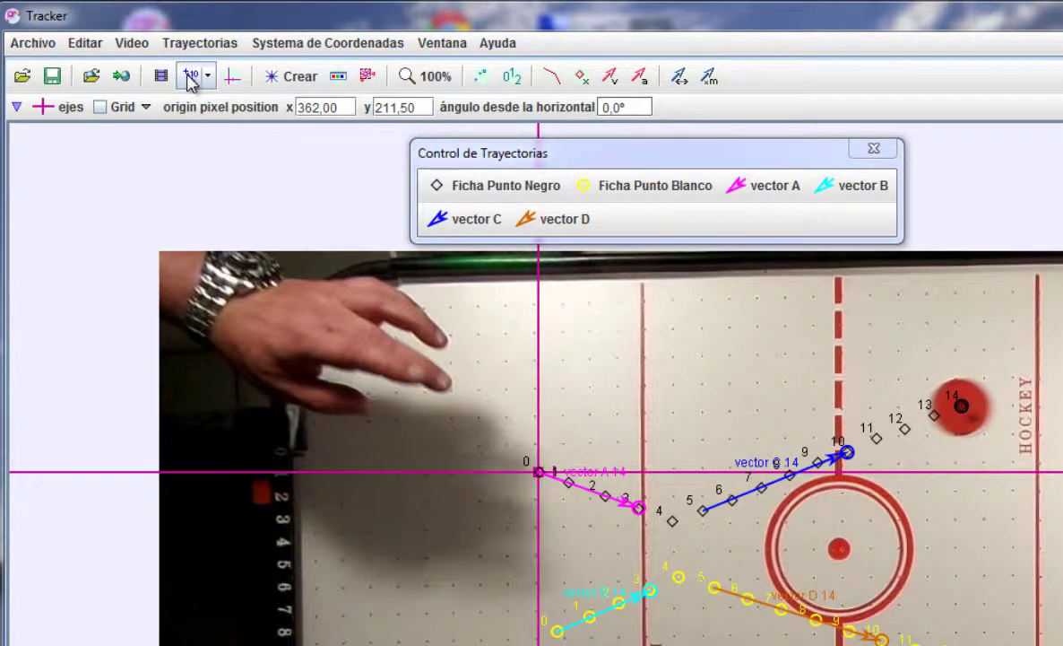
# Show the calibration stick and move it so it spans the two vertical red lines of the table
pyautogui.click(191, 77)
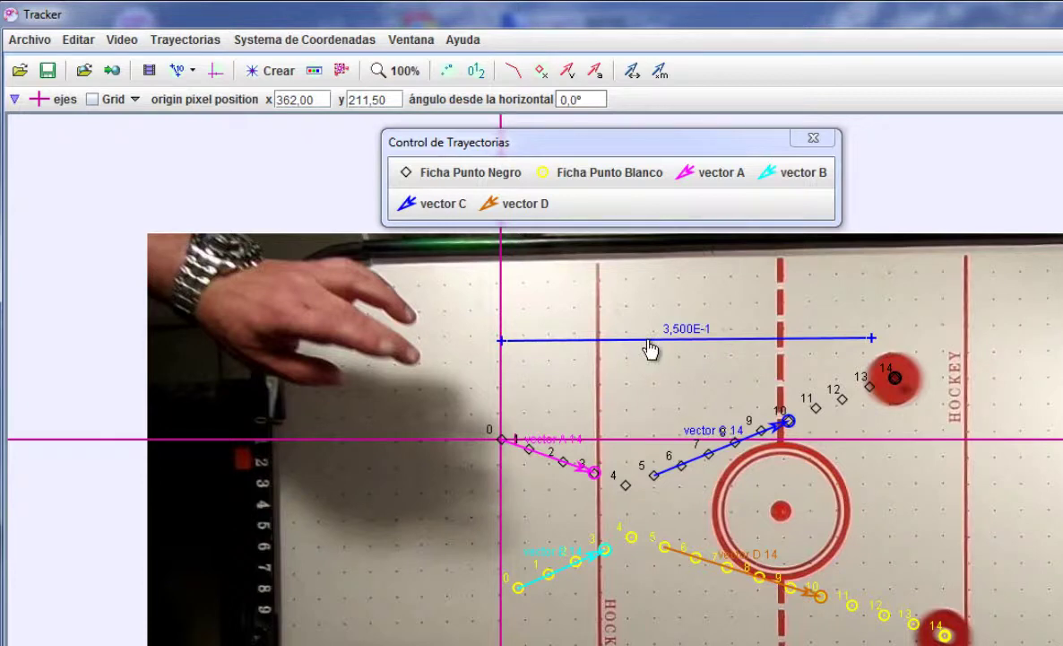
pyautogui.moveTo(650, 348); pyautogui.dragTo(744, 347)
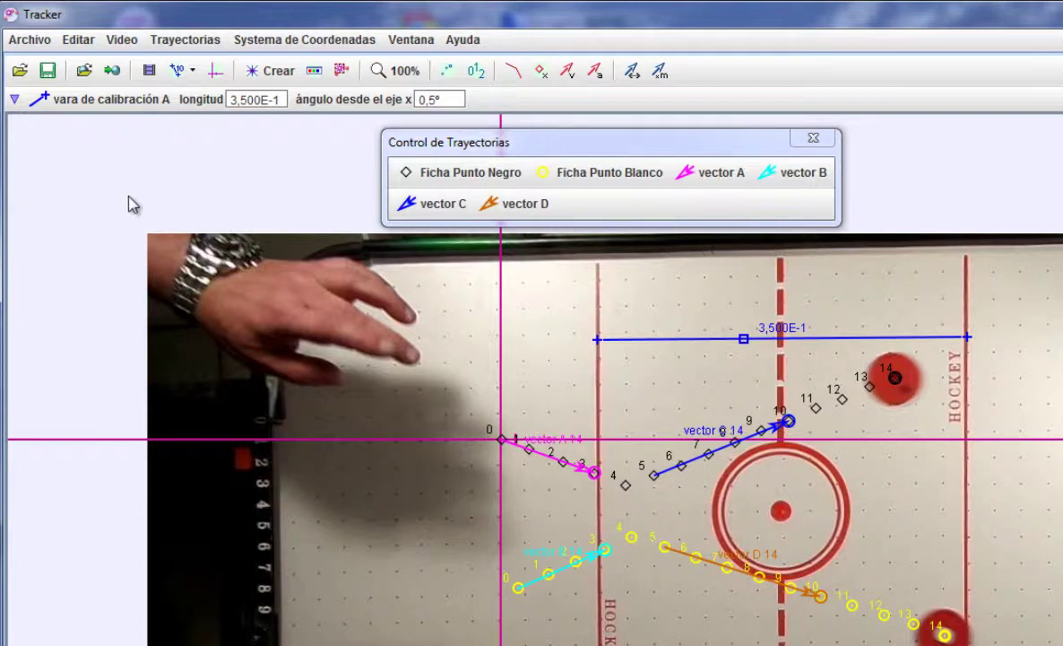
# Select the coordinate axes and show their grid over the video
pyautogui.click(16, 103)
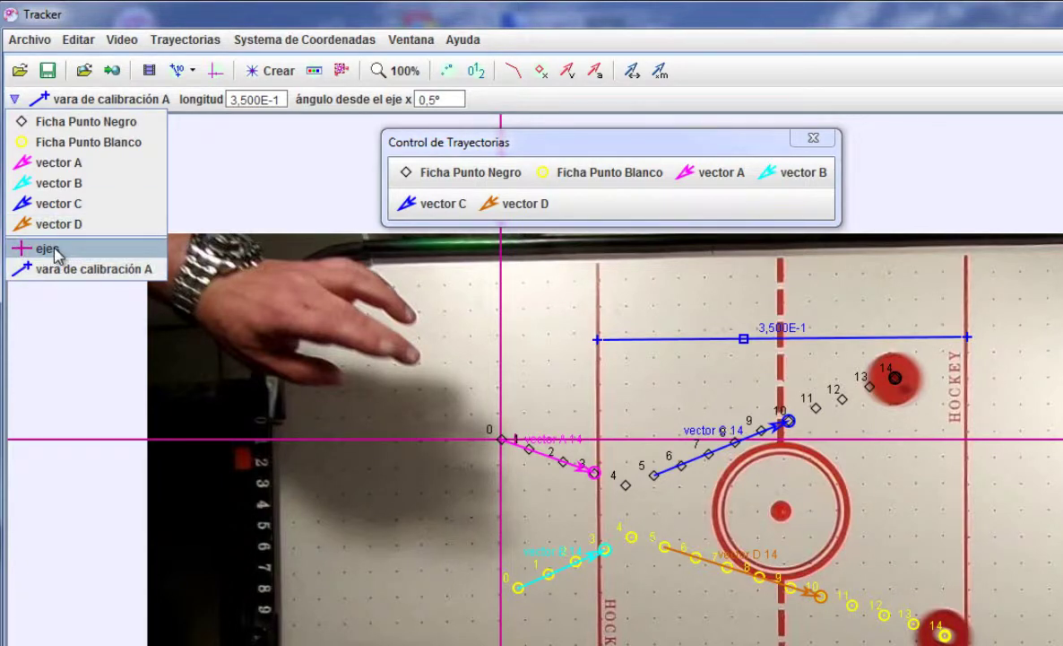
pyautogui.click(25, 250)
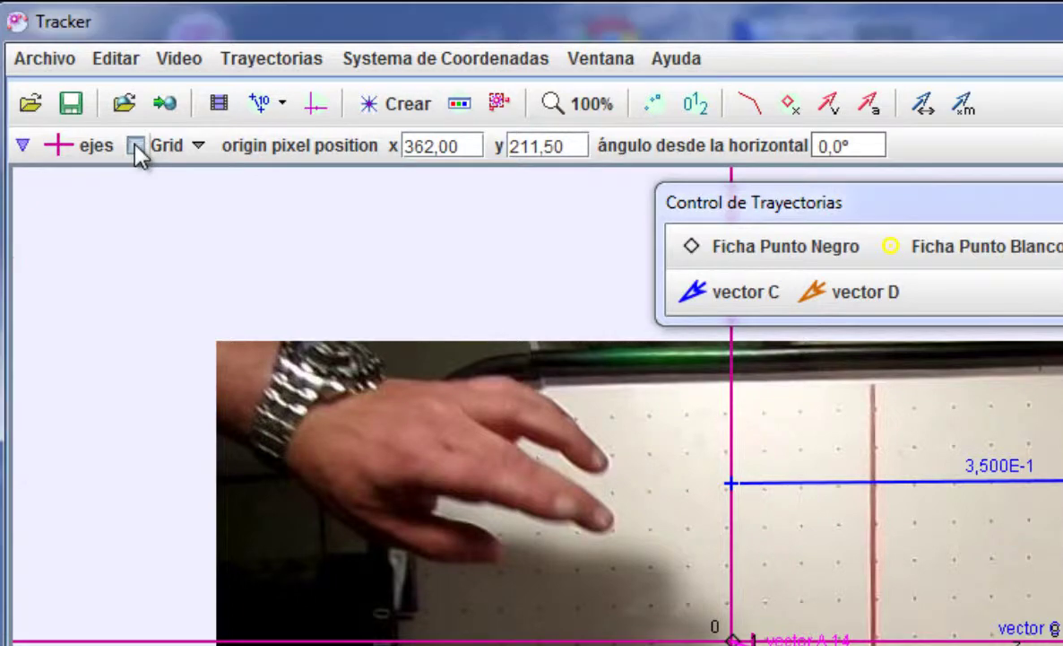
pyautogui.click(135, 147)
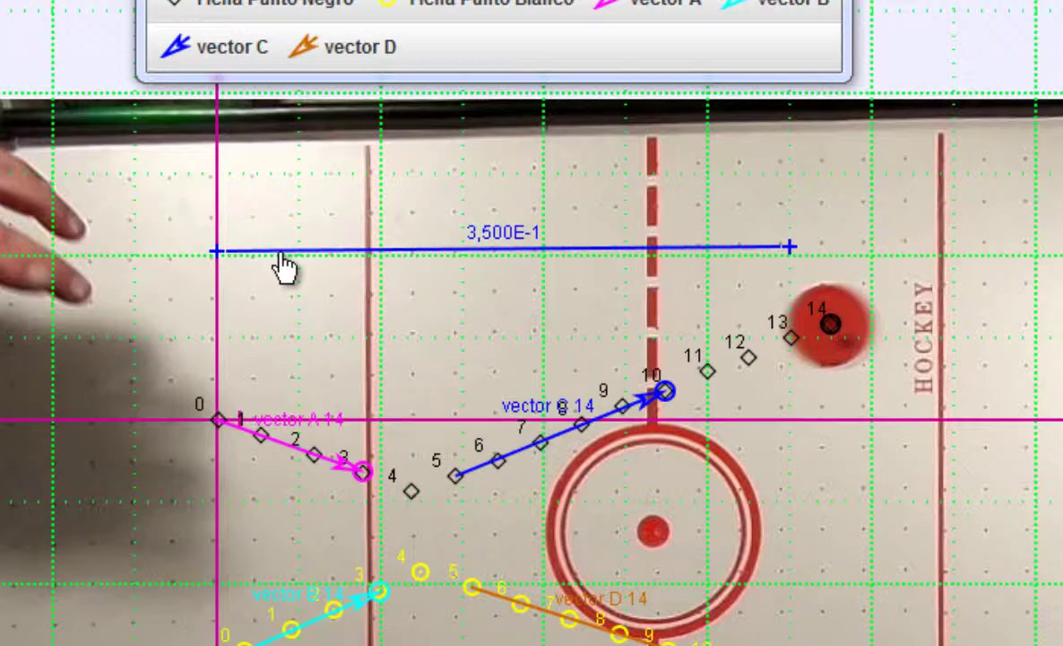
# Reposition the calibration stick along the grid so that it spans the table's two vertical red lines
pyautogui.moveTo(281, 253)
pyautogui.mouseDown()
pyautogui.moveTo(394, 314)
pyautogui.moveTo(454, 275)
pyautogui.moveTo(448, 249)
pyautogui.moveTo(443, 256)
pyautogui.mouseUp()
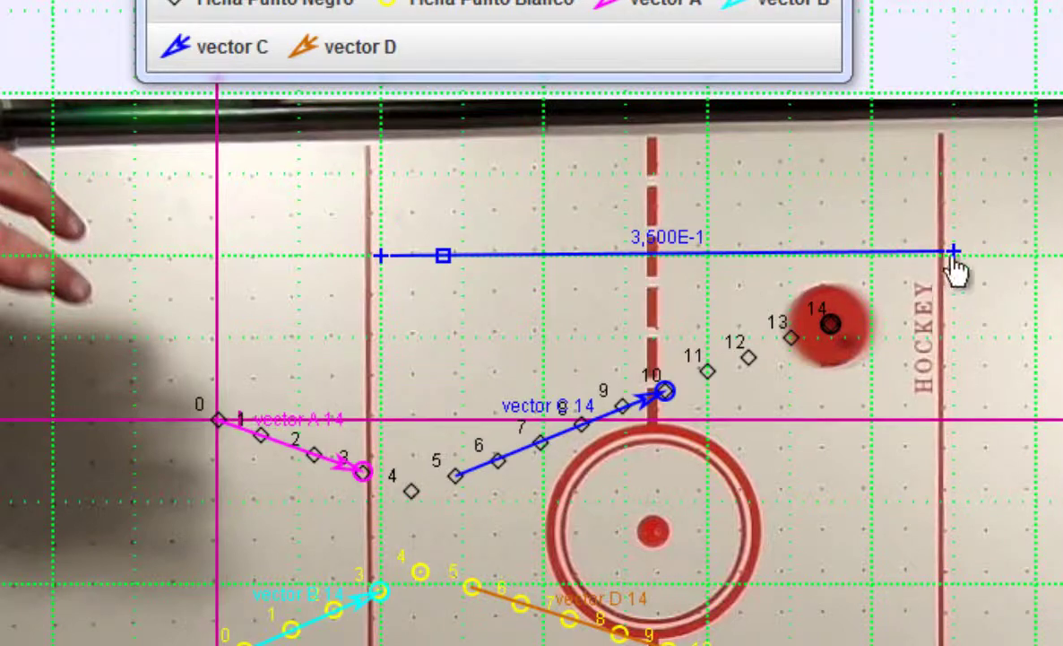
pyautogui.moveTo(955, 253)
pyautogui.mouseDown()
pyautogui.moveTo(843, 264)
pyautogui.moveTo(873, 251)
pyautogui.moveTo(942, 262)
pyautogui.mouseUp()
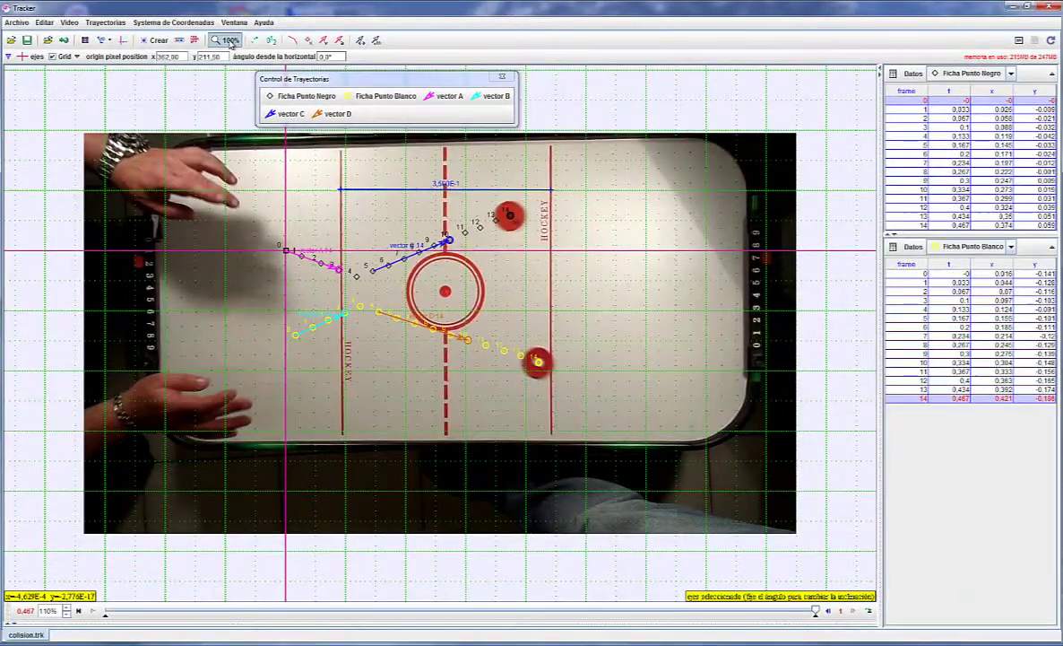
# Set the colour of the coordinate axes' grid to black
pyautogui.click(228, 41)
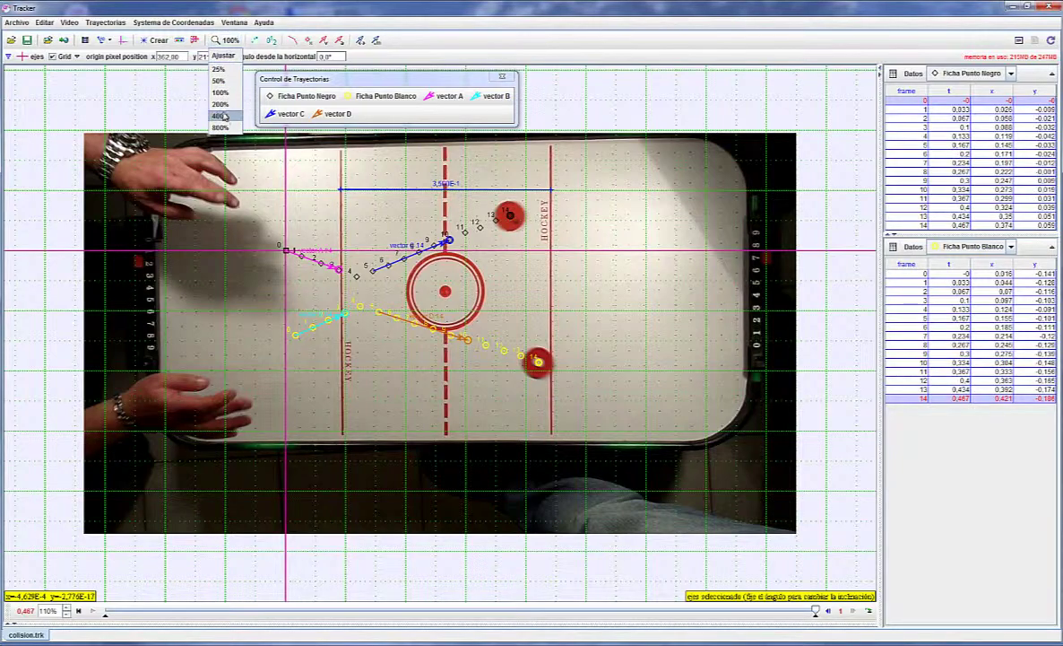
pyautogui.click(220, 116)
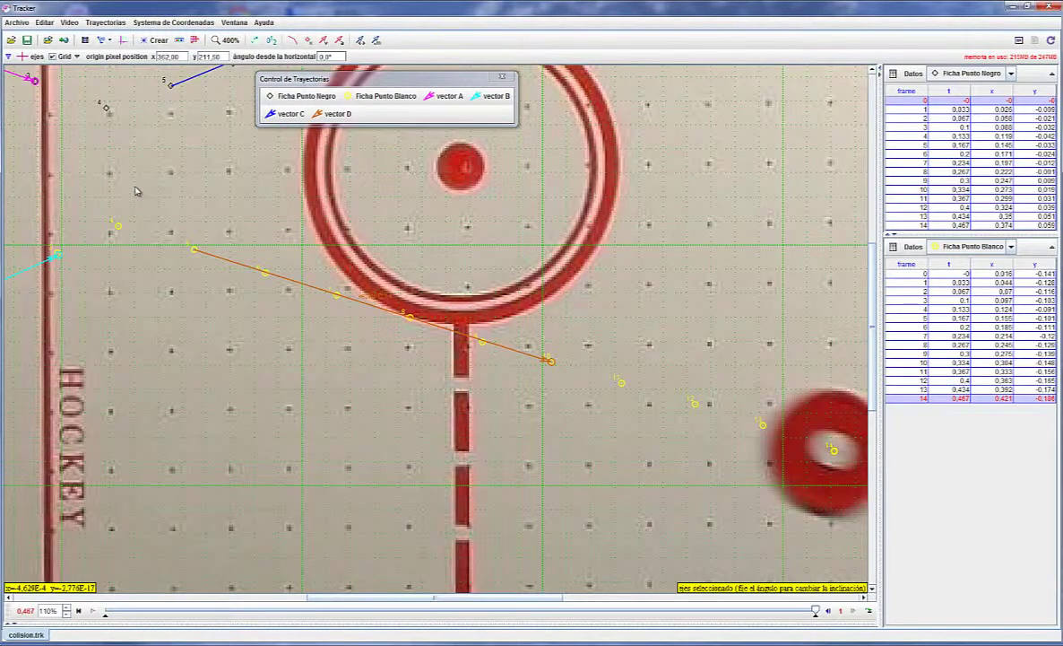
pyautogui.moveTo(135, 190); pyautogui.dragTo(539, 391)
pyautogui.moveTo(395, 317); pyautogui.dragTo(444, 344)
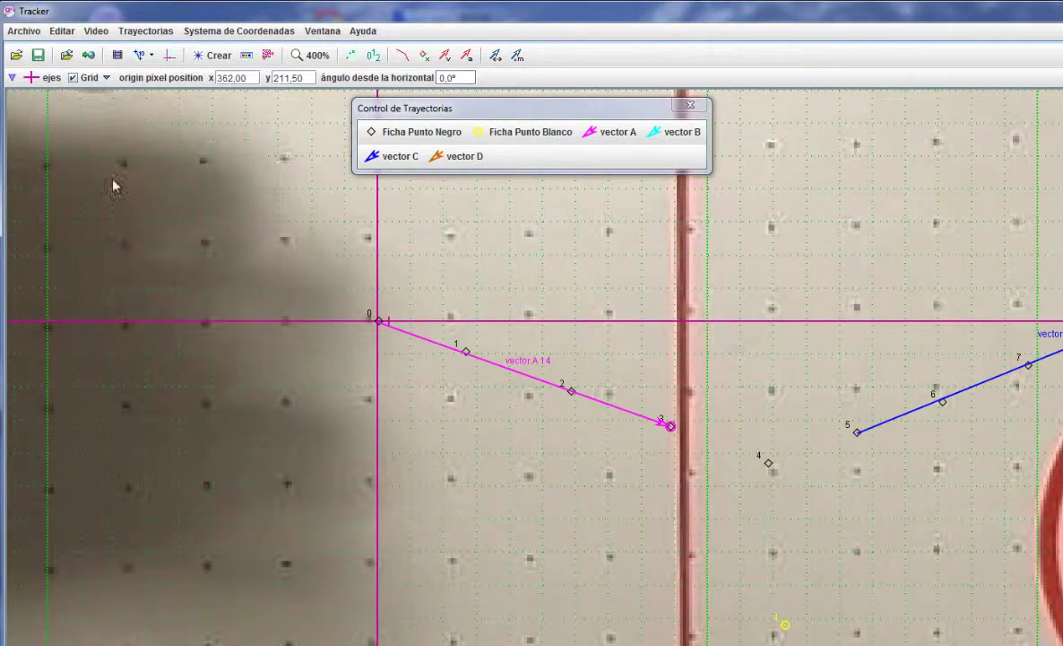
pyautogui.click(105, 78)
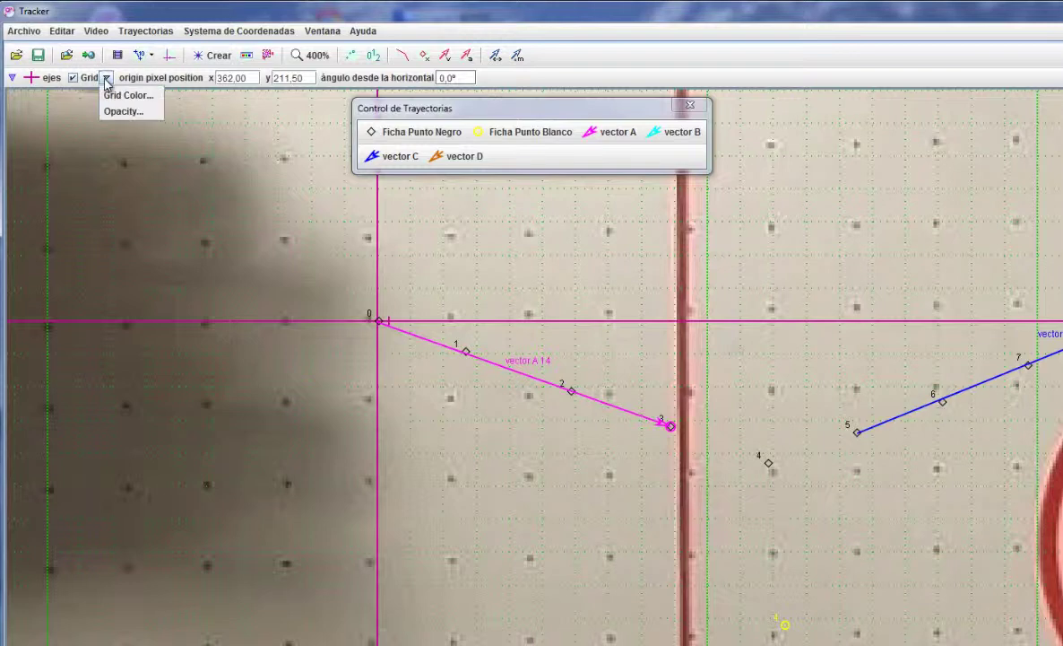
pyautogui.click(113, 97)
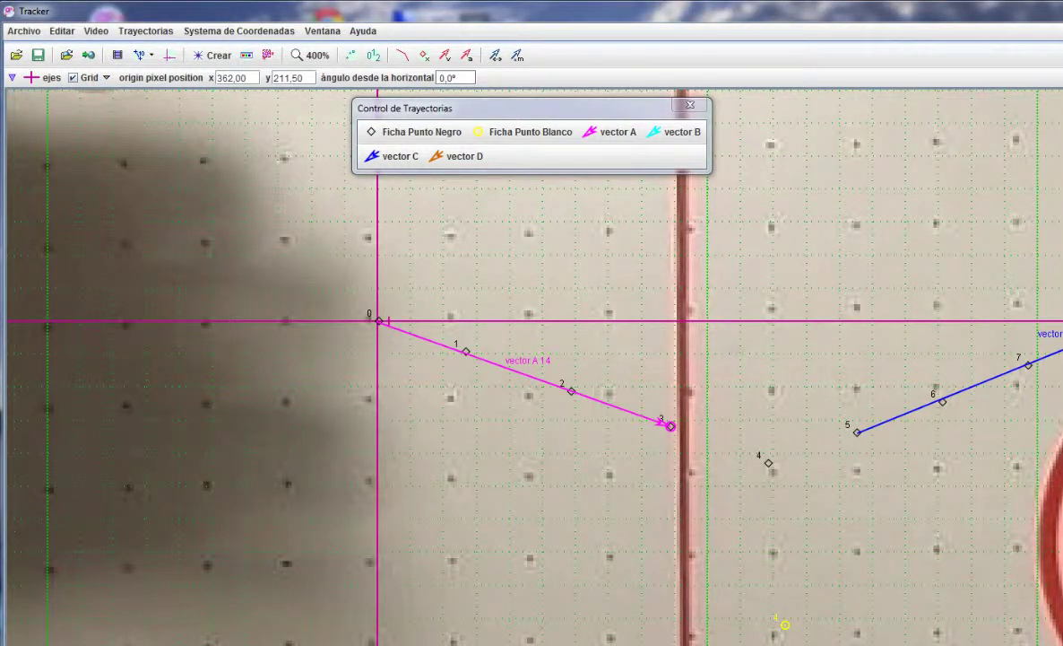
pyautogui.click(281, 431)
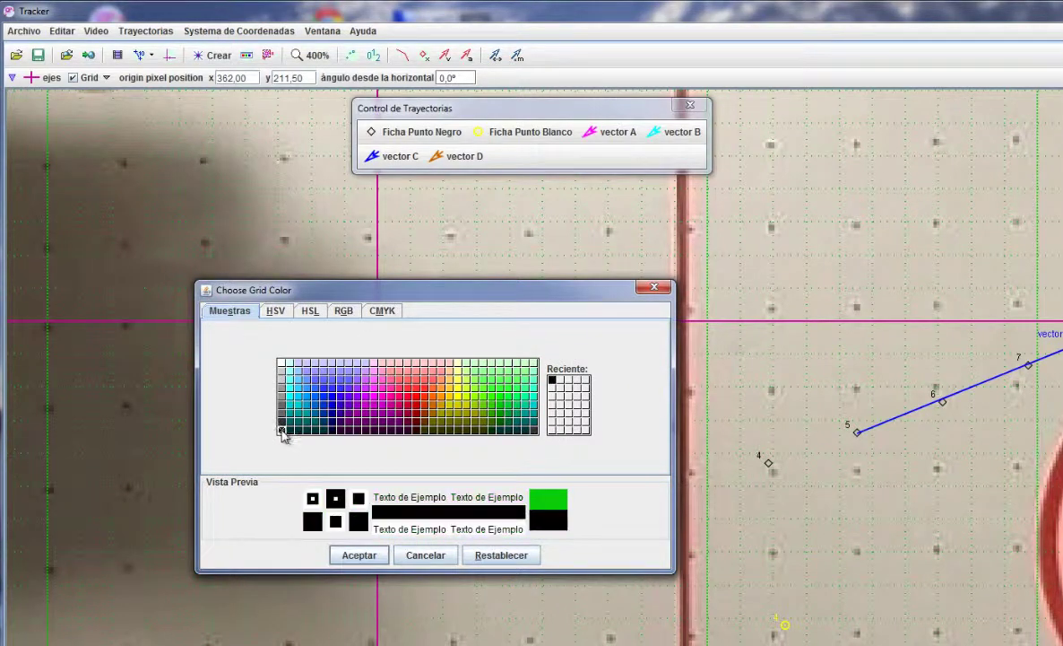
pyautogui.click(359, 557)
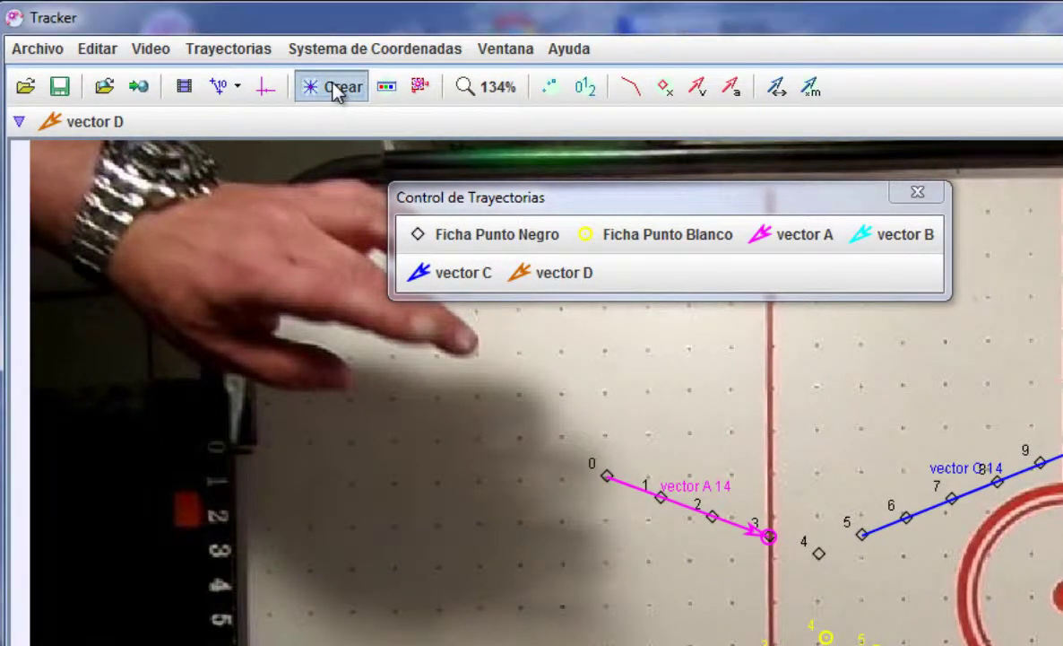
# Create a new vector sum (Suma de Vectores) track
pyautogui.click(336, 90)
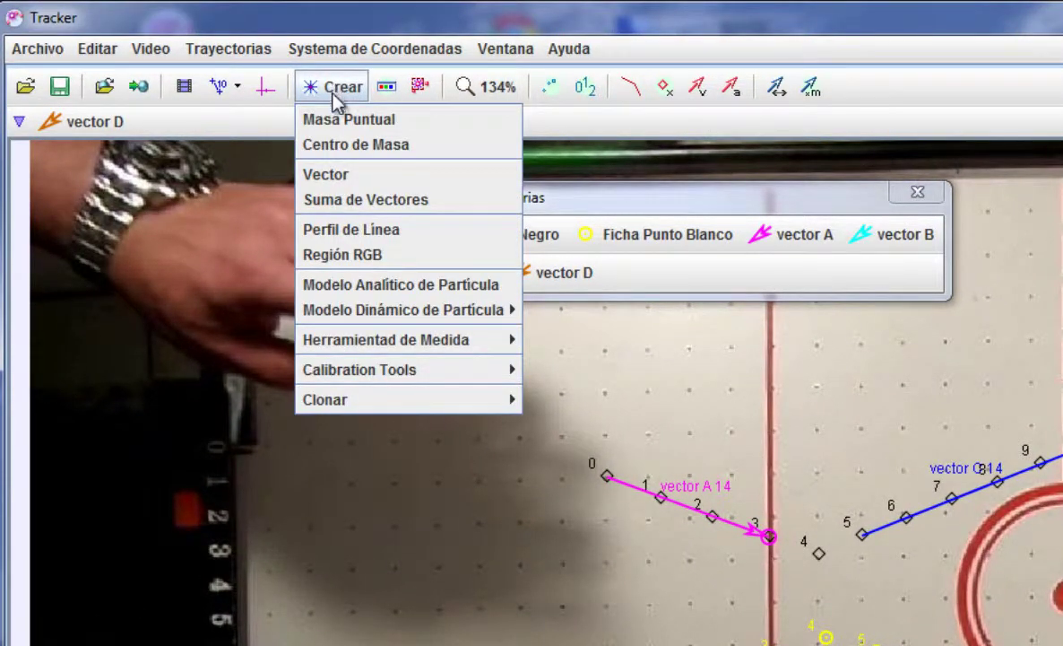
pyautogui.click(339, 207)
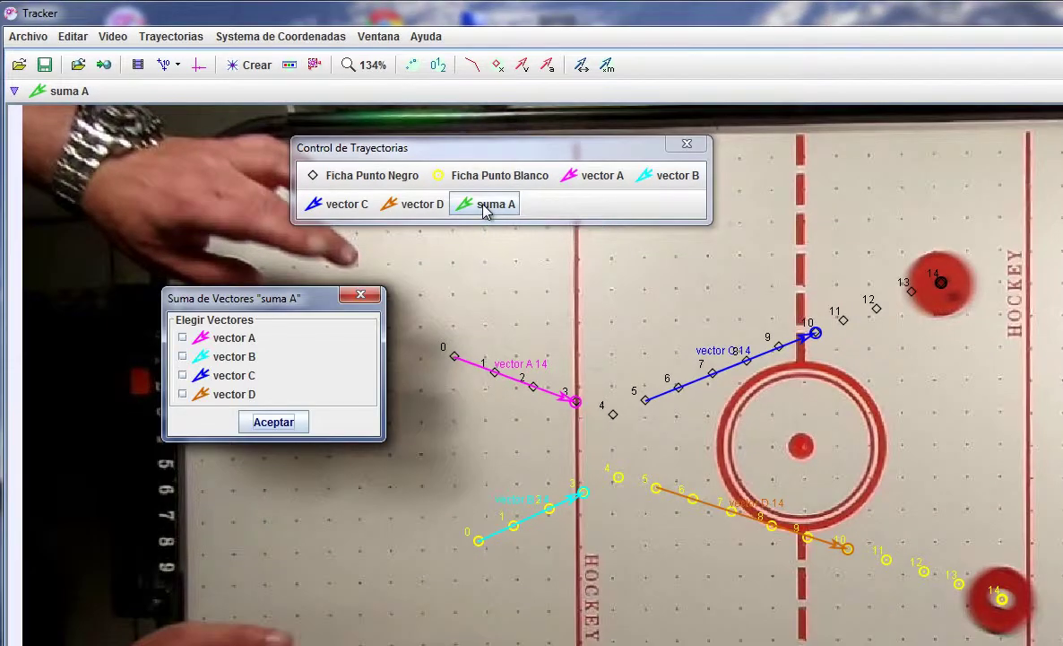
pyautogui.click(484, 206)
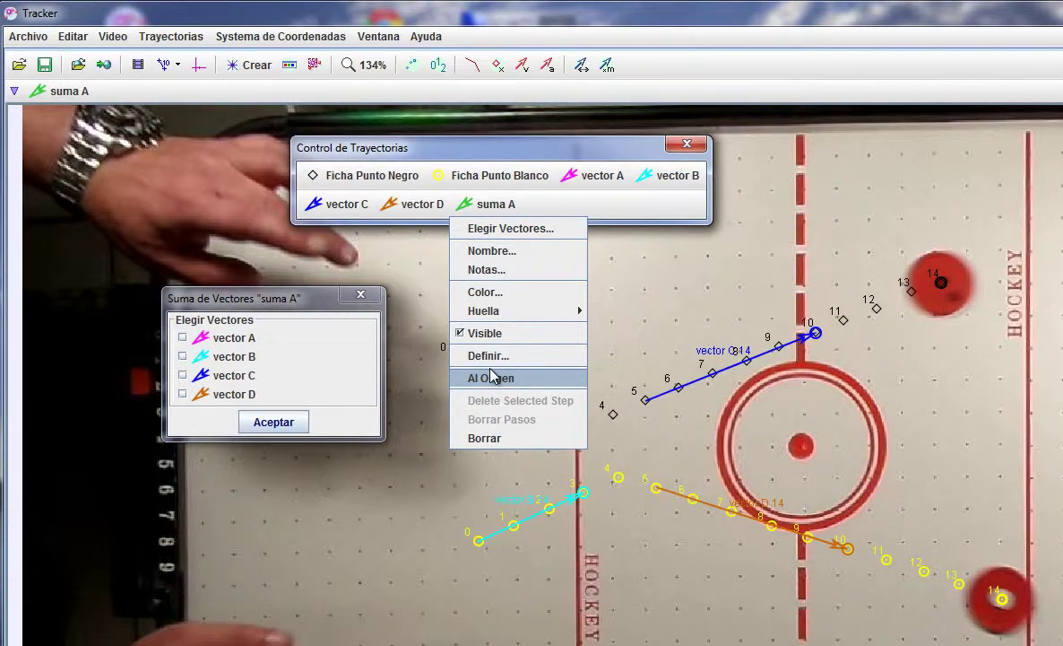
pyautogui.moveTo(510, 309)
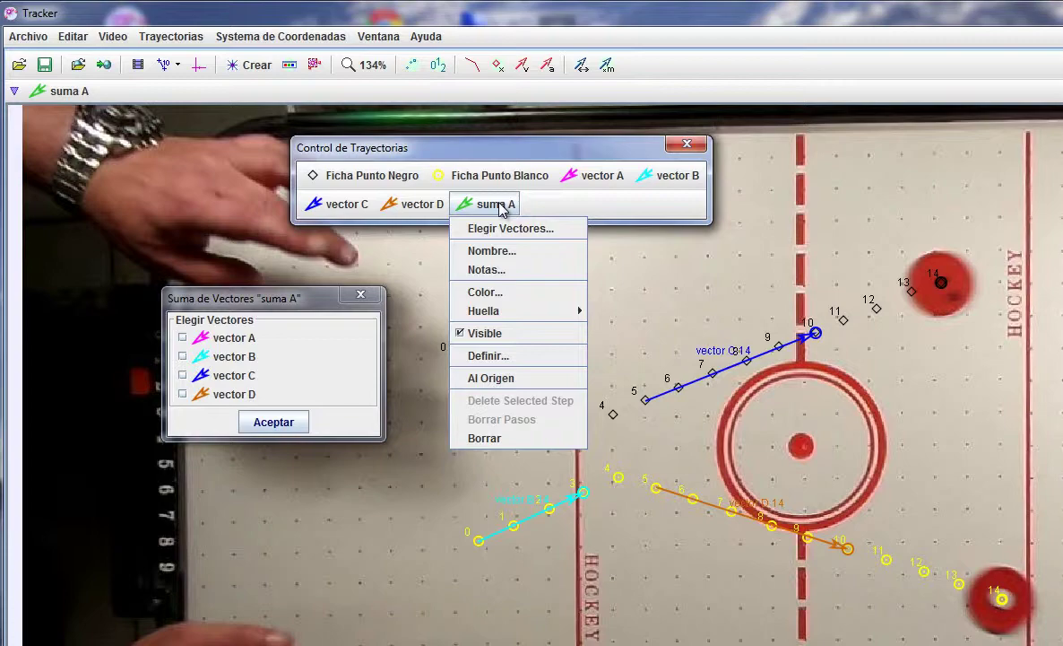
pyautogui.click(546, 207)
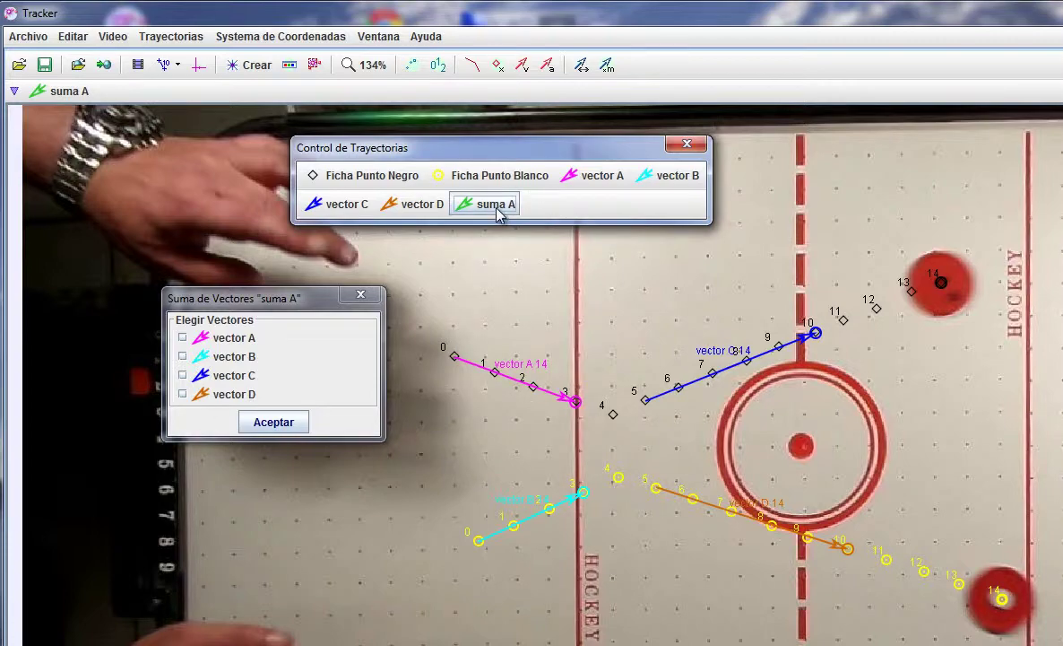
# Include vector A and vector C in the vector sum suma A and accept the selection
pyautogui.moveTo(300, 299); pyautogui.dragTo(376, 267)
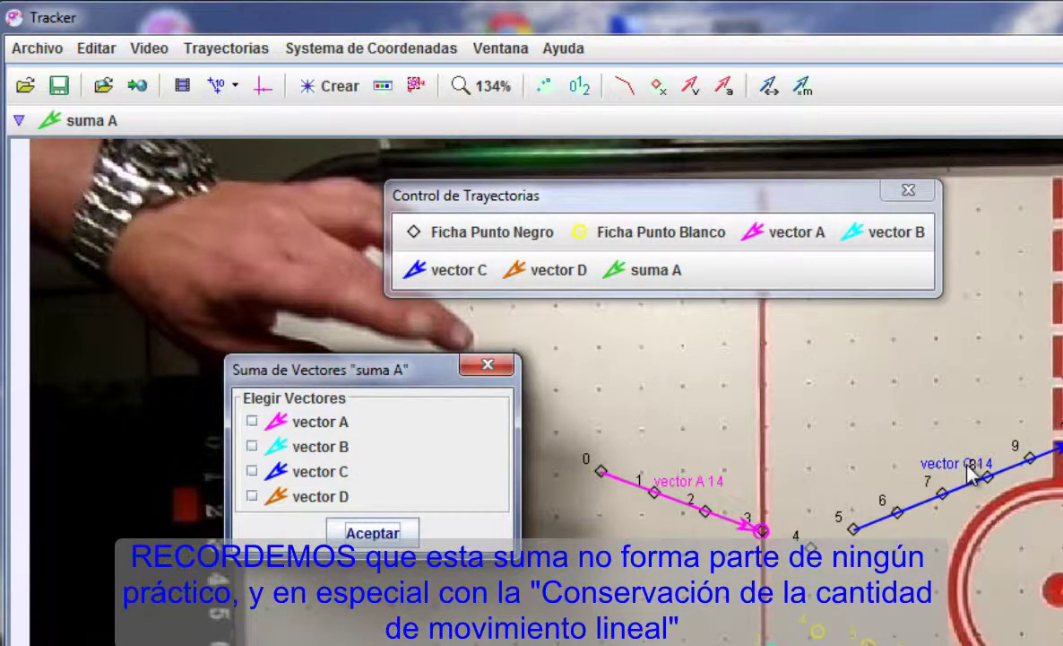
pyautogui.click(253, 423)
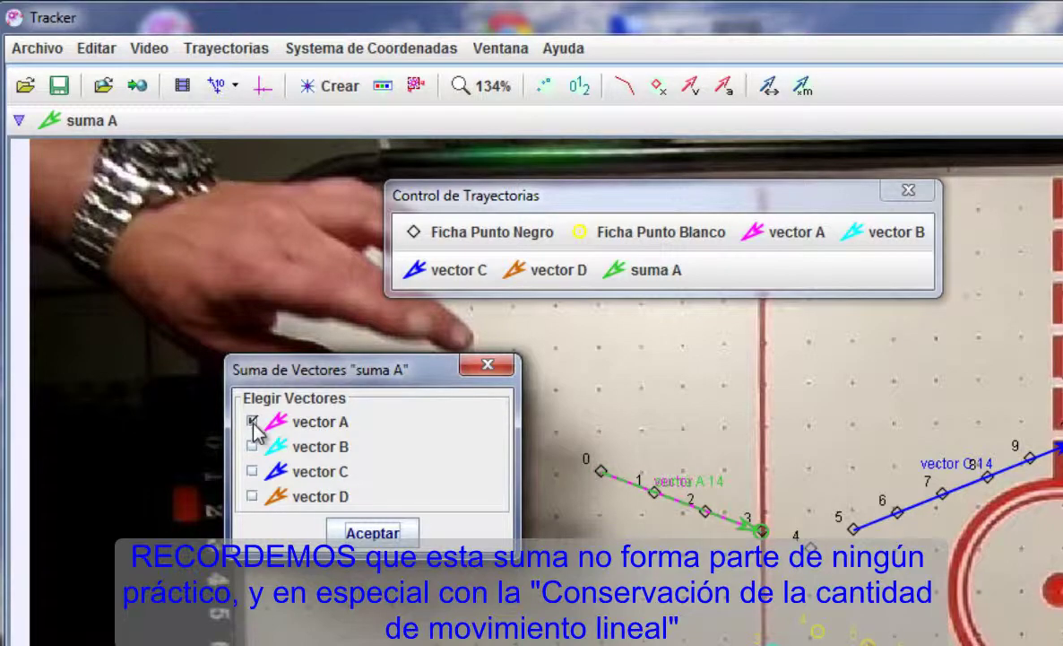
pyautogui.click(252, 472)
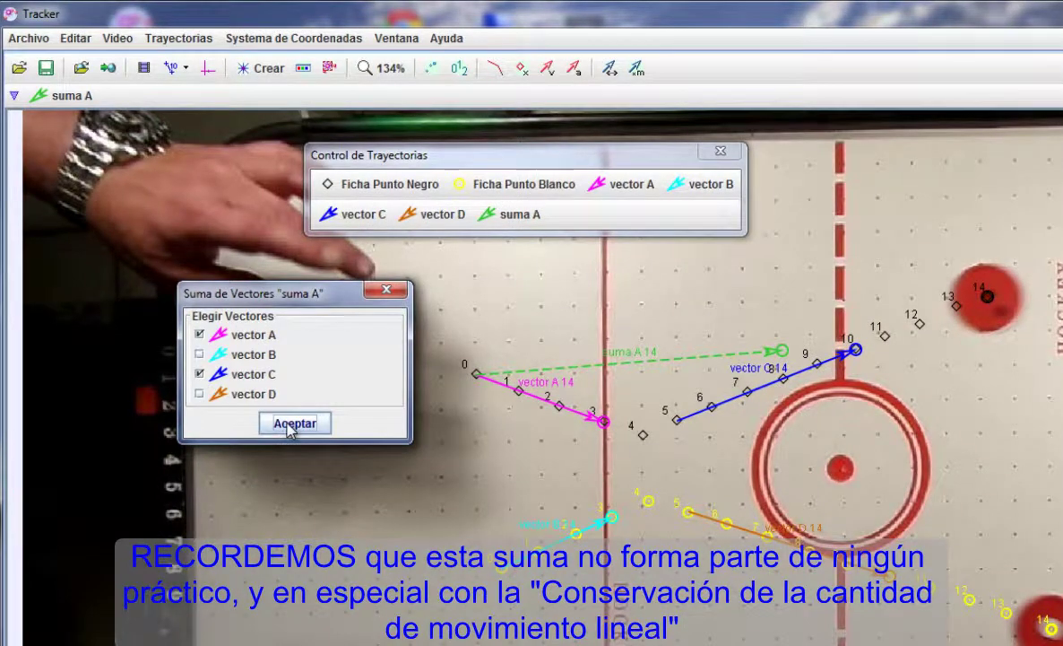
pyautogui.click(290, 425)
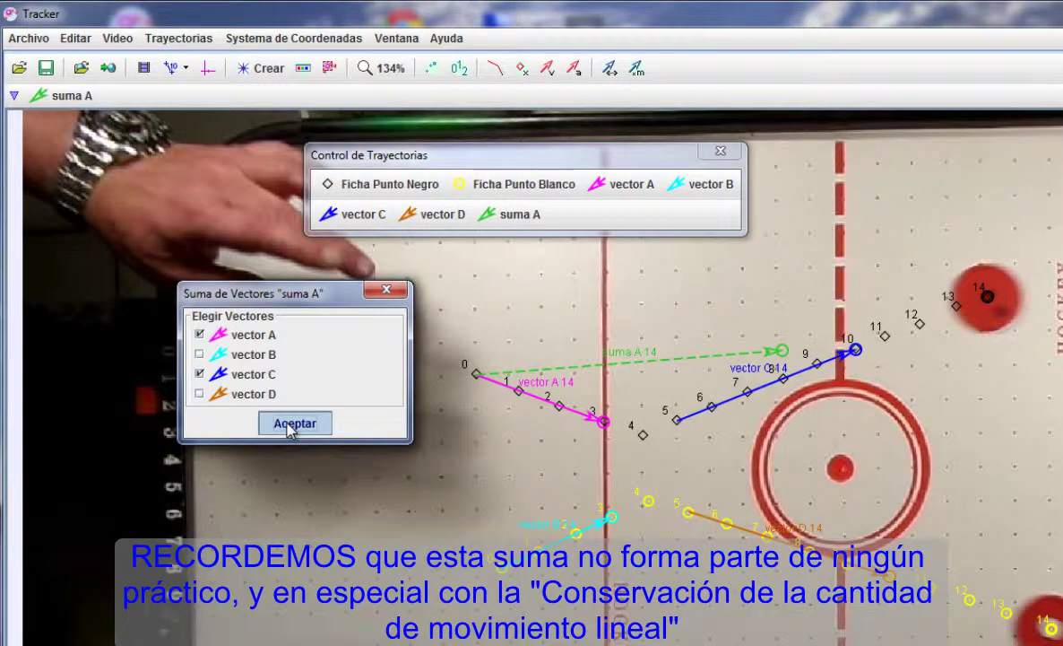